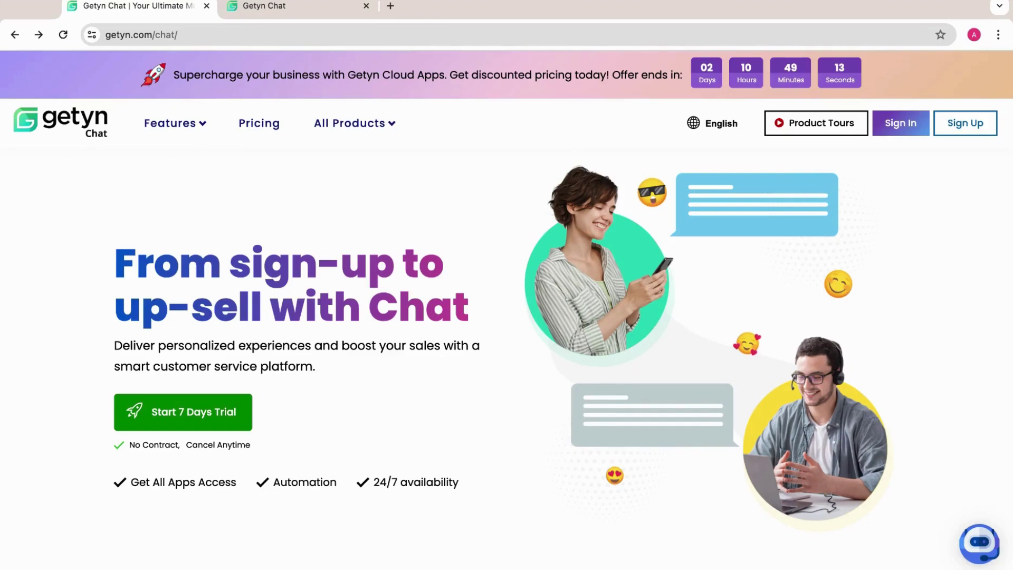
- Read through the Getyn Chat home page, from the trial offer to the lead-generation and AI-enhanced workspace sections
scroll(506, 317, "down", 4)
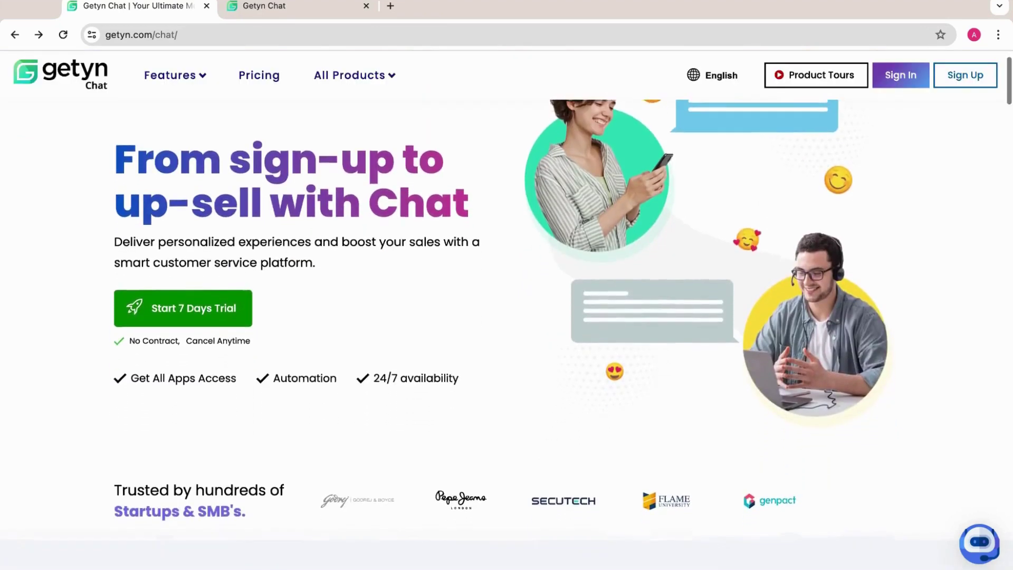
scroll(506, 316, "down", 4)
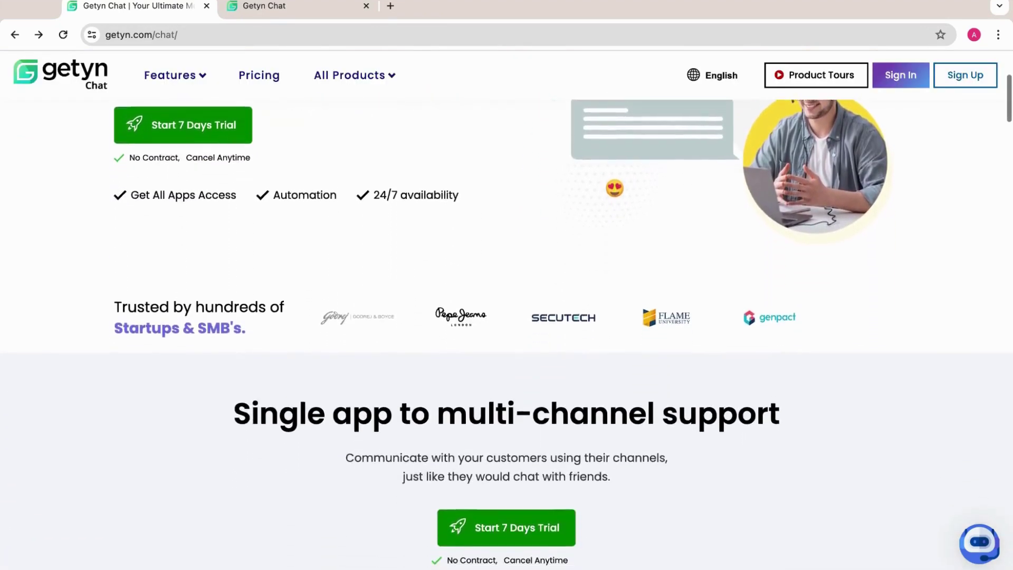
scroll(506, 316, "down", 4)
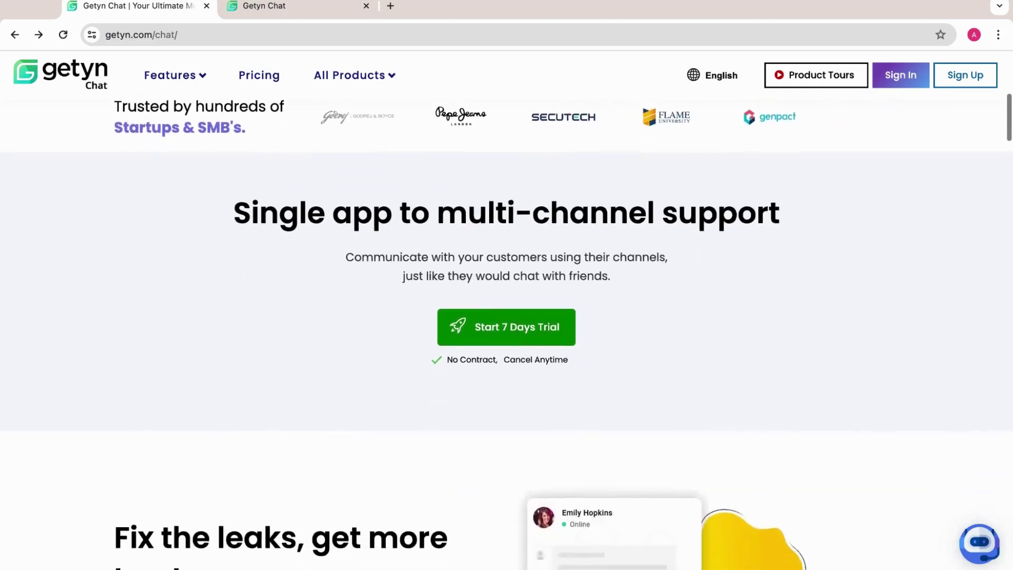
scroll(507, 316, "down", 4)
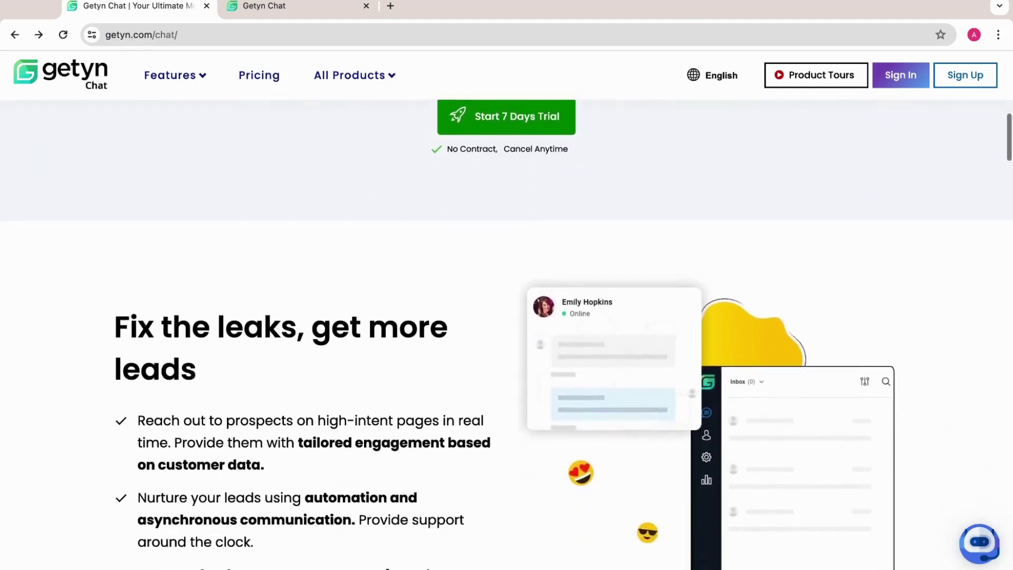
scroll(506, 316, "down", 4)
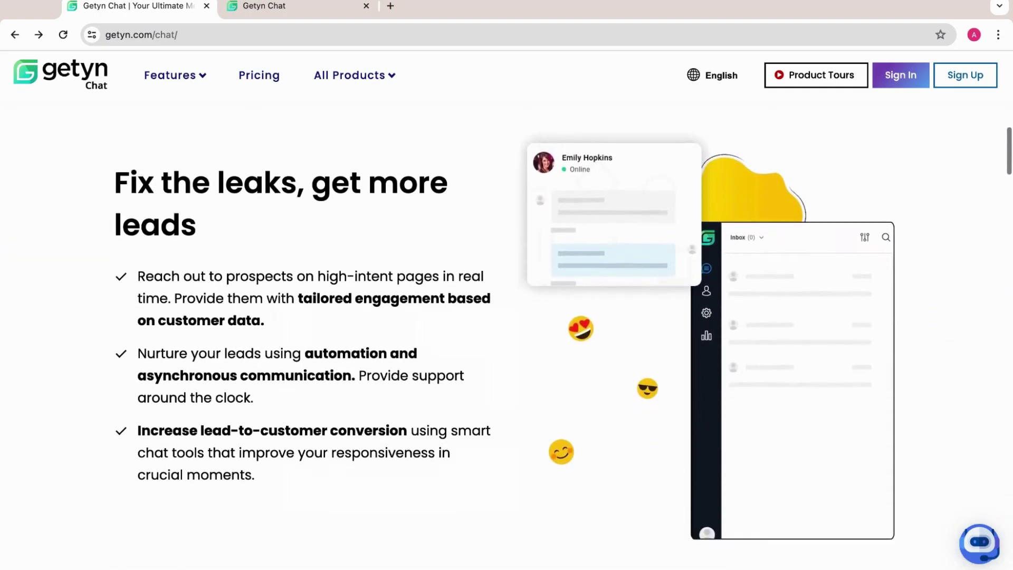
scroll(506, 317, "down", 4)
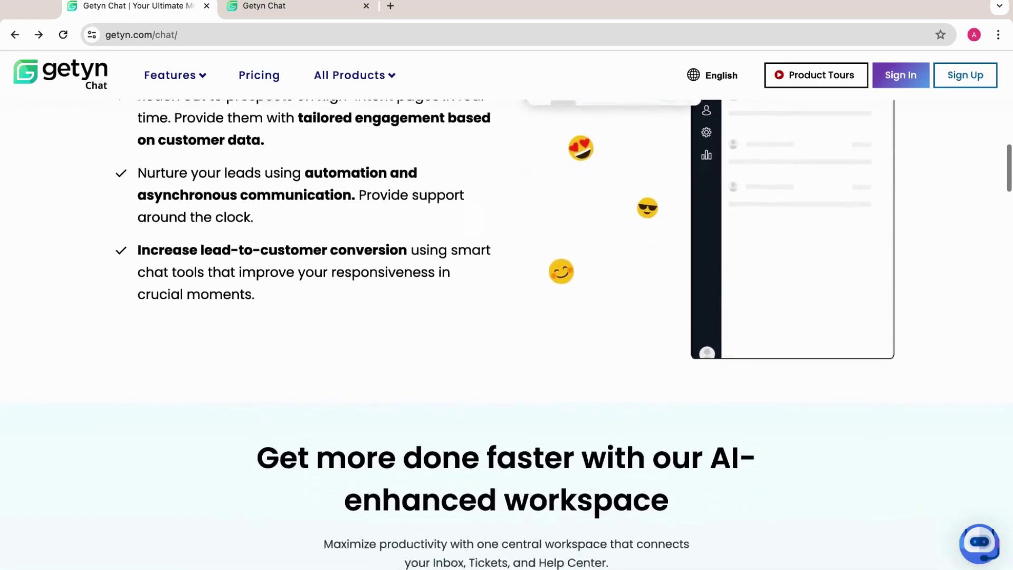
scroll(507, 316, "down", 4)
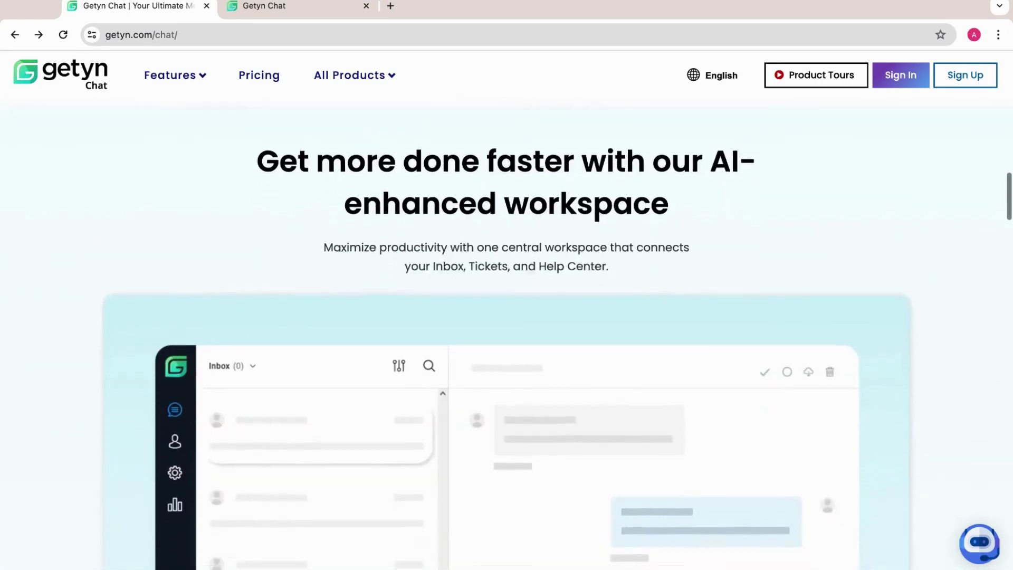
- Open the Messaging channels feature page and read its live chat widget and Facebook Messenger sections
mouse_move(170, 84)
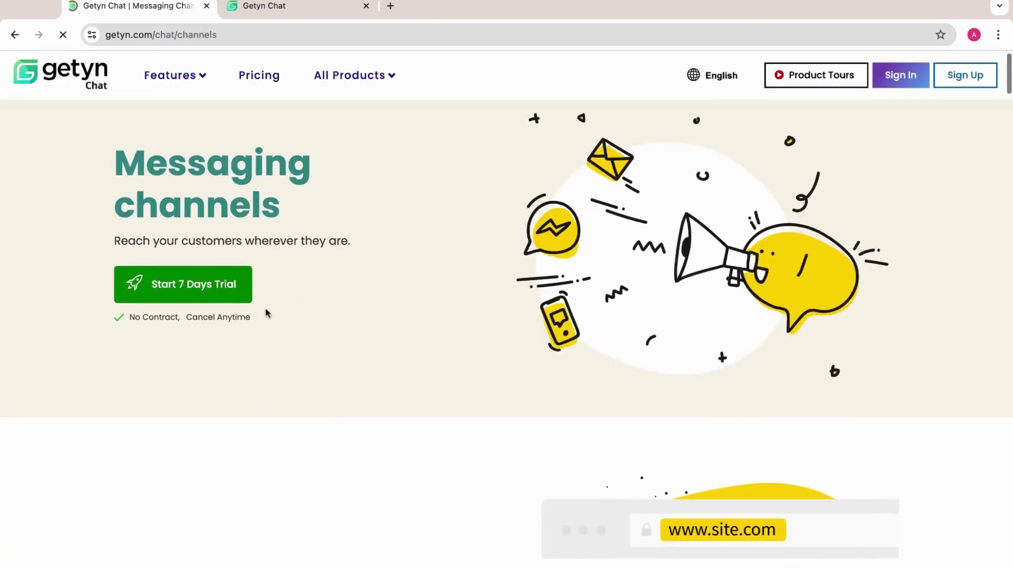
scroll(266, 312, "down", 3)
scroll(507, 285, "down", 5)
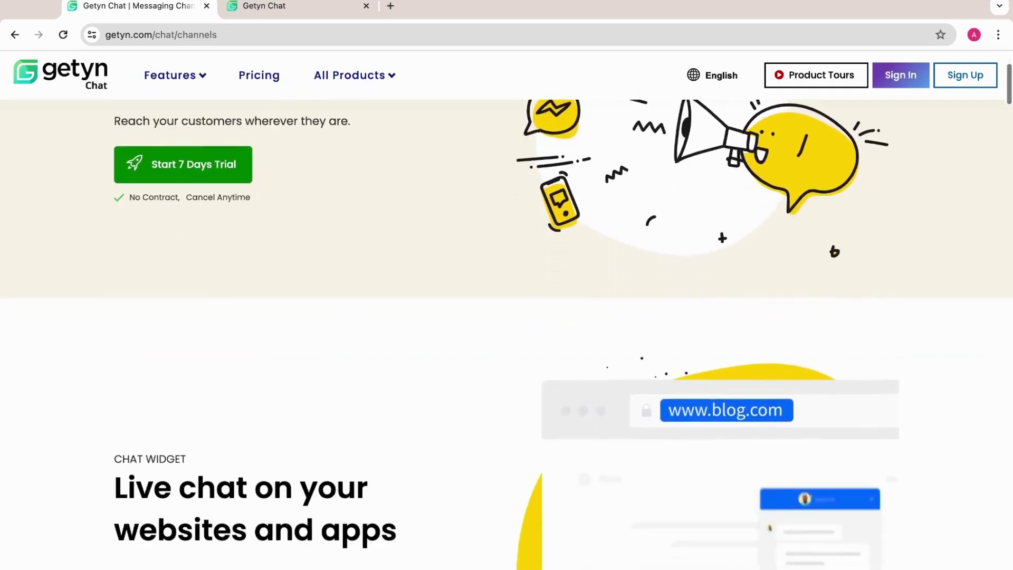
scroll(507, 285, "down", 4)
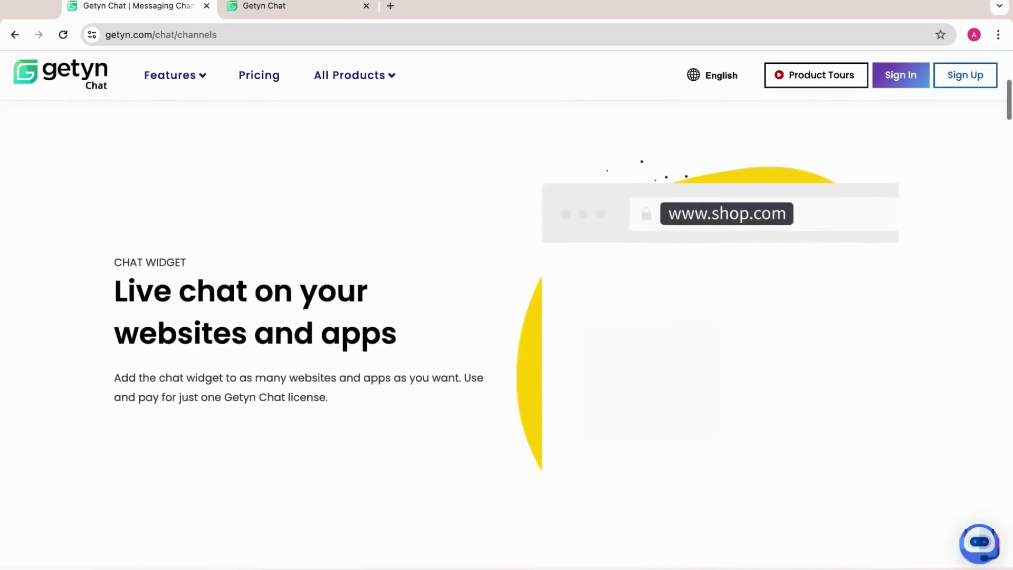
scroll(507, 285, "down", 3)
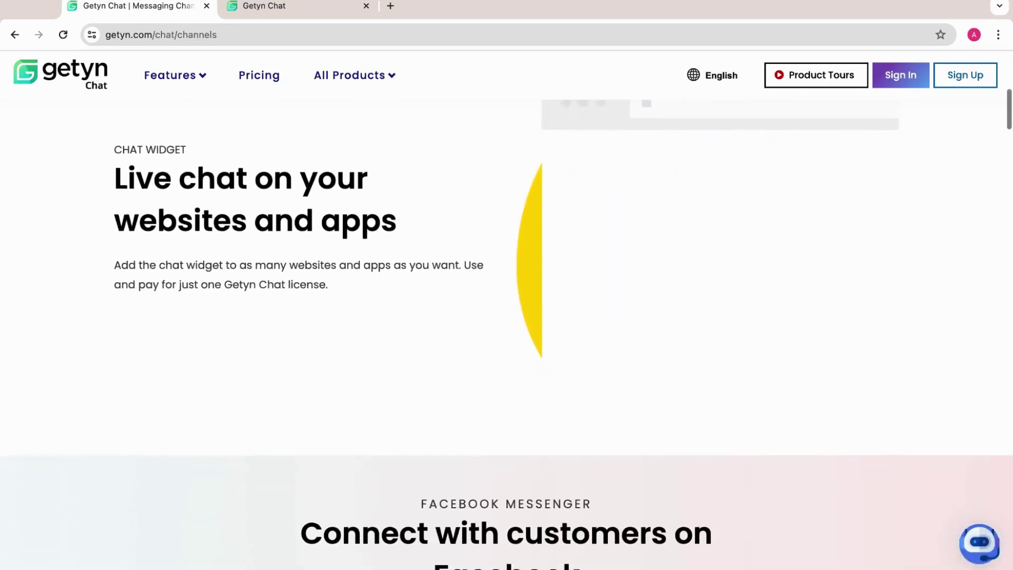
scroll(507, 285, "down", 4)
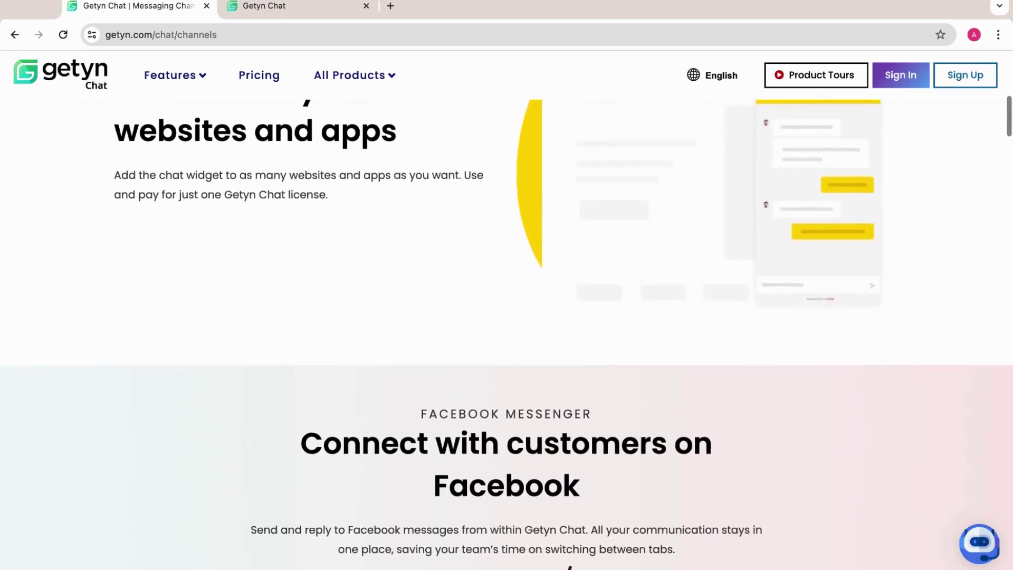
scroll(507, 285, "down", 5)
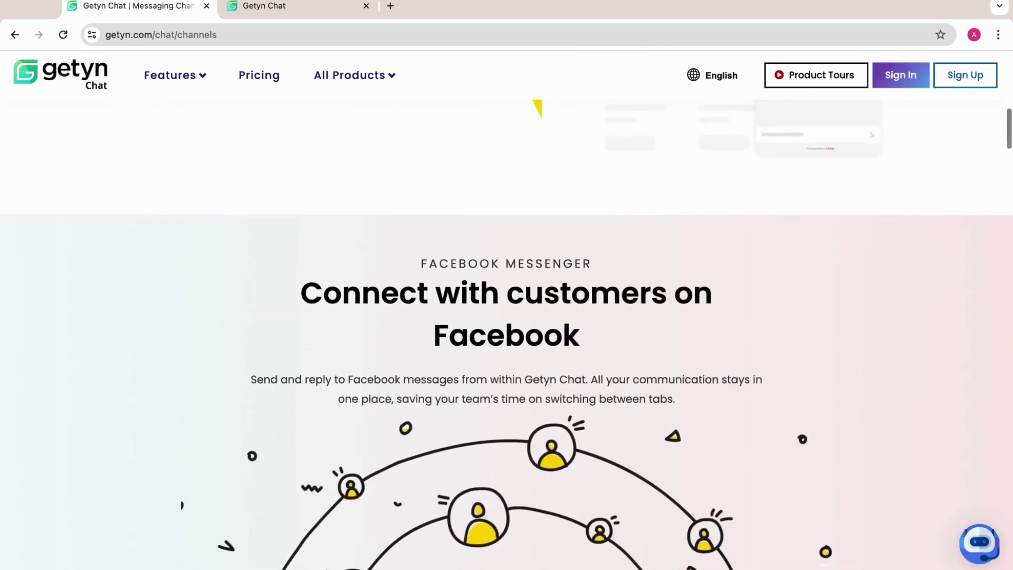
scroll(506, 285, "down", 2)
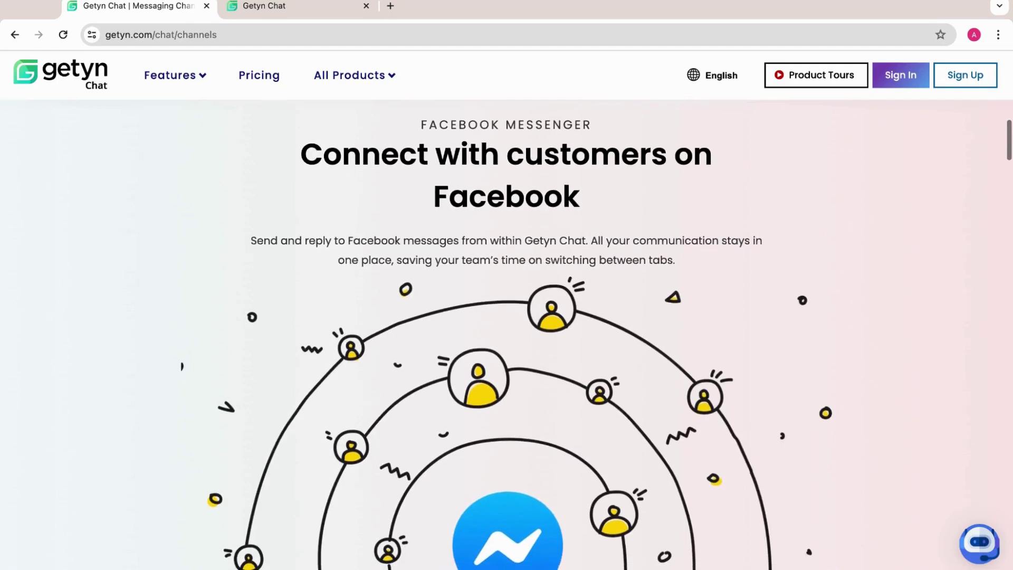
scroll(506, 285, "down", 5)
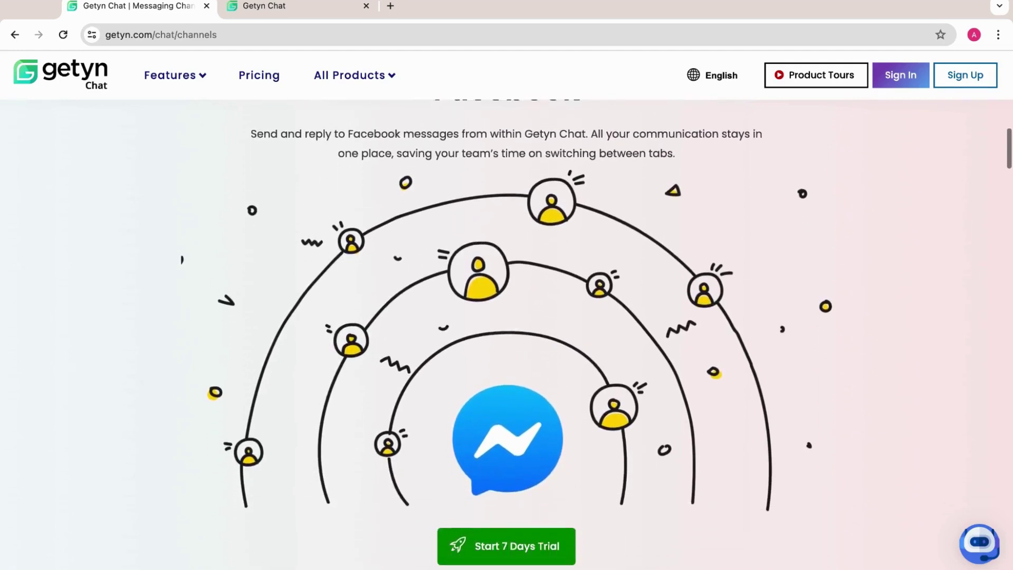
- Examine the Instagram for Business, Twilio SMS and Availability sections of the Messaging channels page
scroll(506, 285, "down", 7)
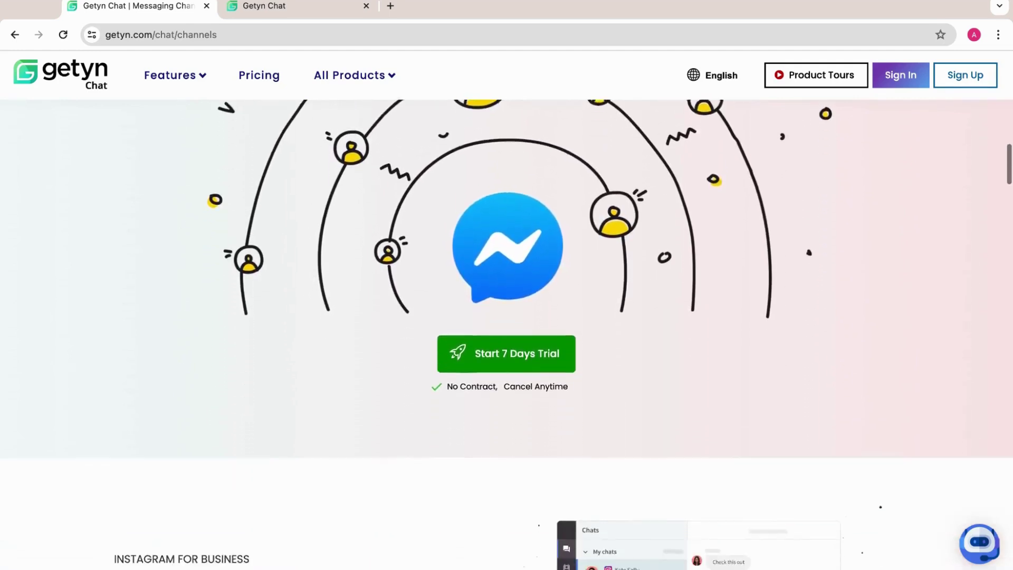
scroll(507, 285, "down", 6)
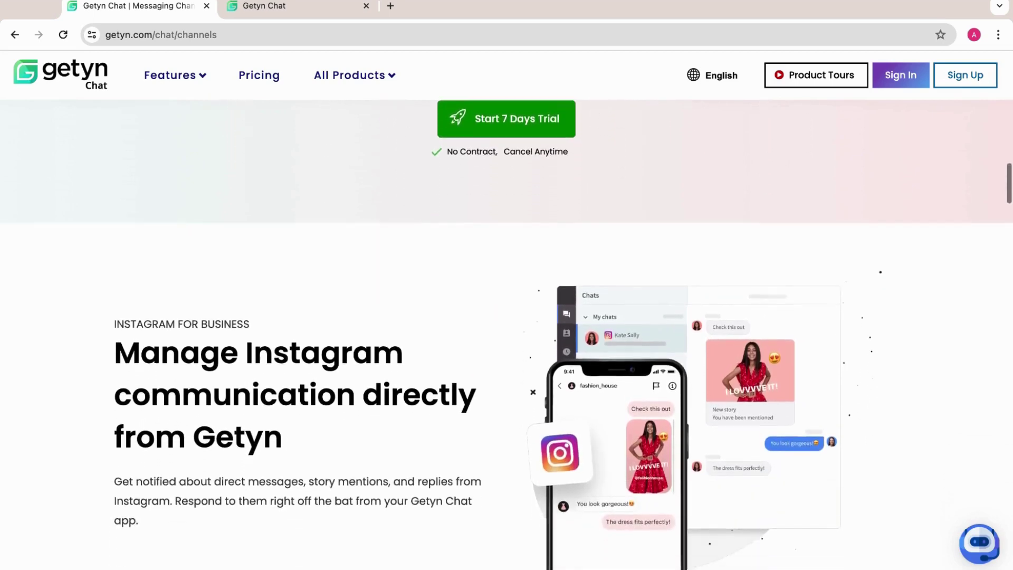
scroll(507, 285, "up", 1)
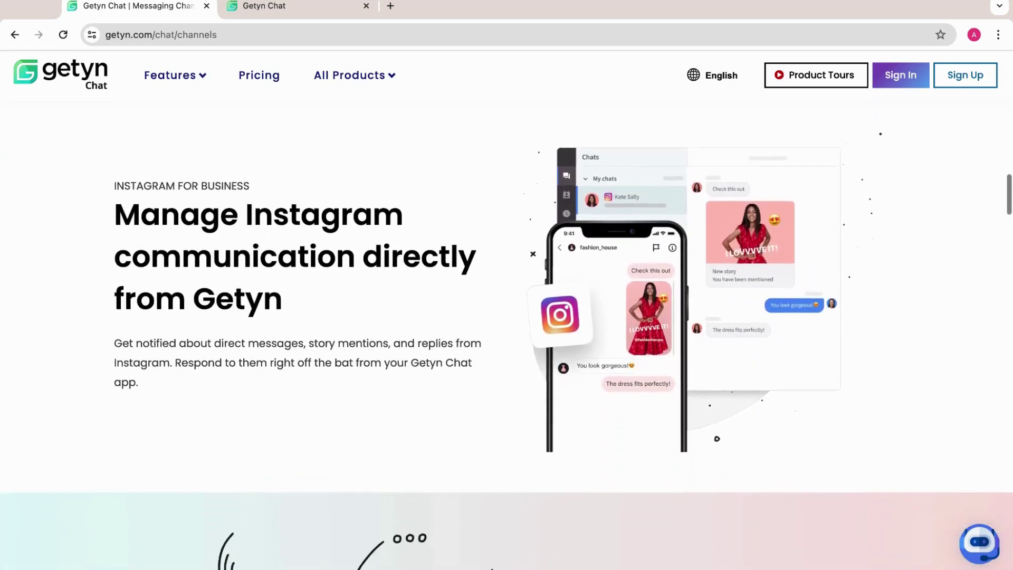
scroll(506, 285, "down", 5)
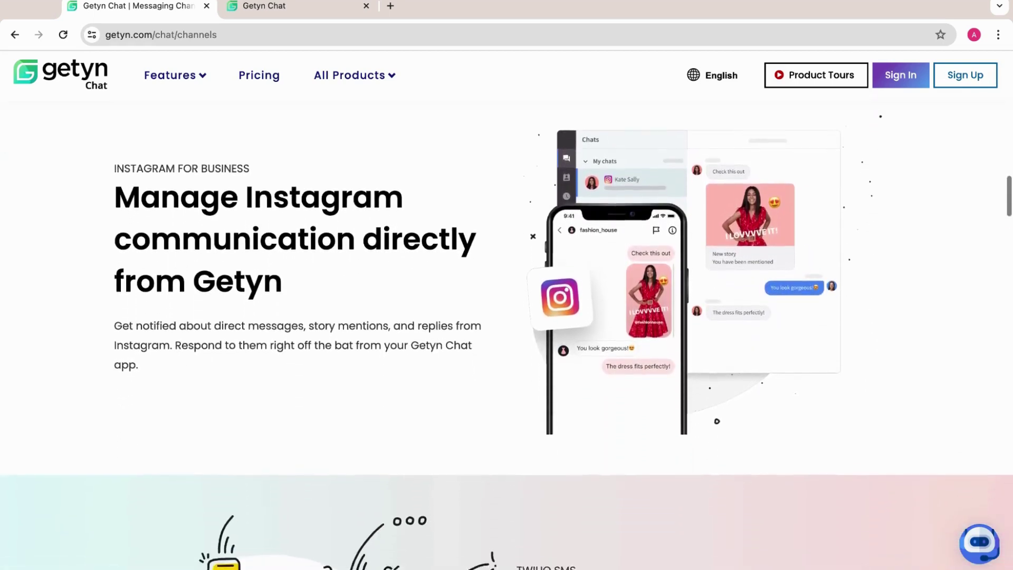
scroll(506, 285, "down", 6)
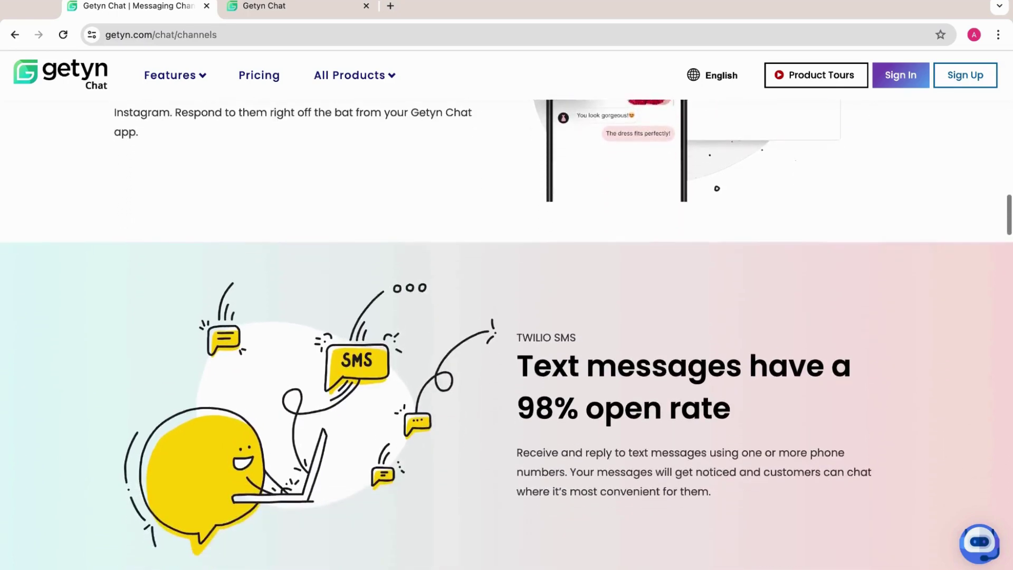
scroll(506, 285, "down", 7)
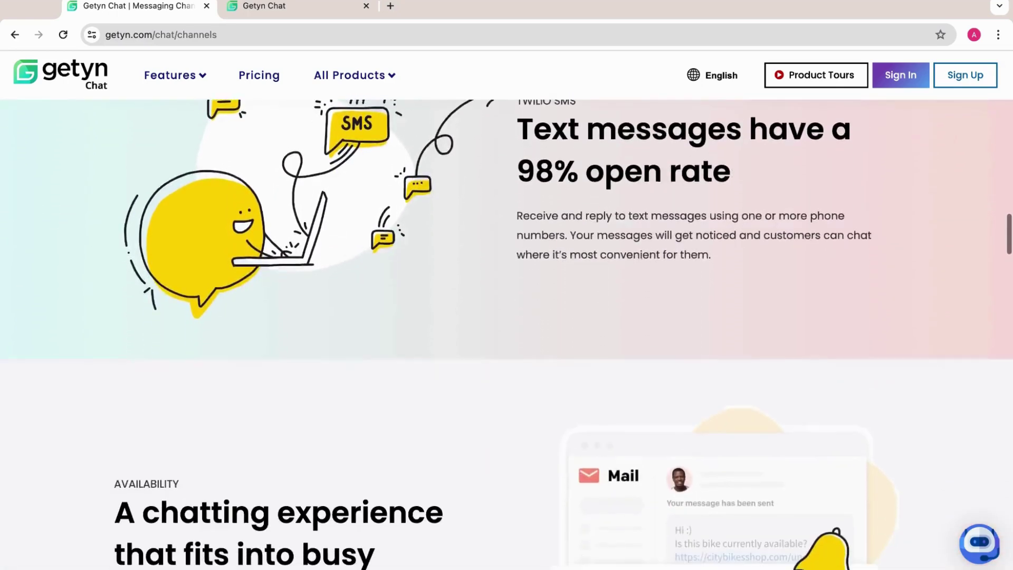
scroll(507, 285, "down", 3)
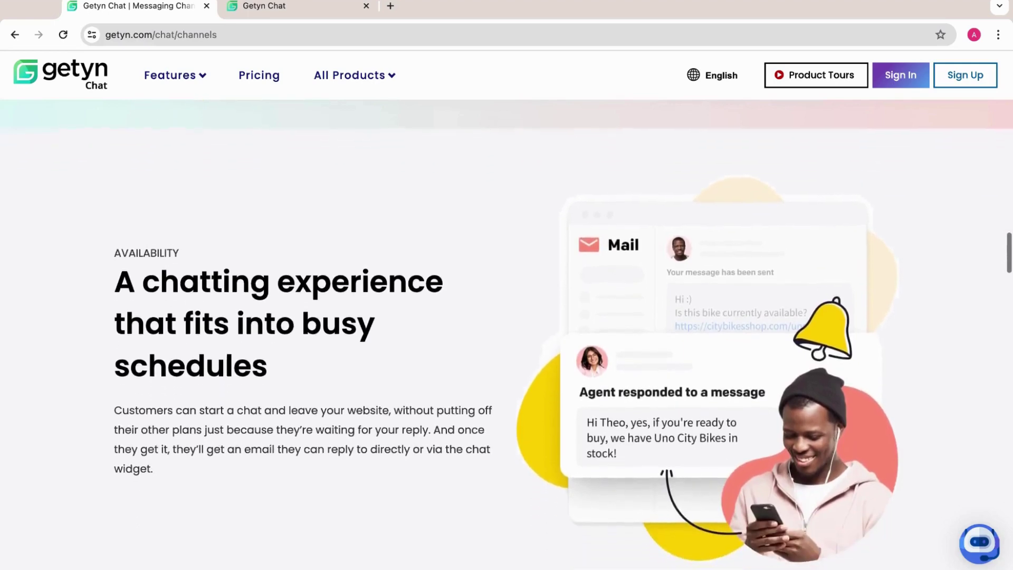
scroll(506, 285, "down", 1)
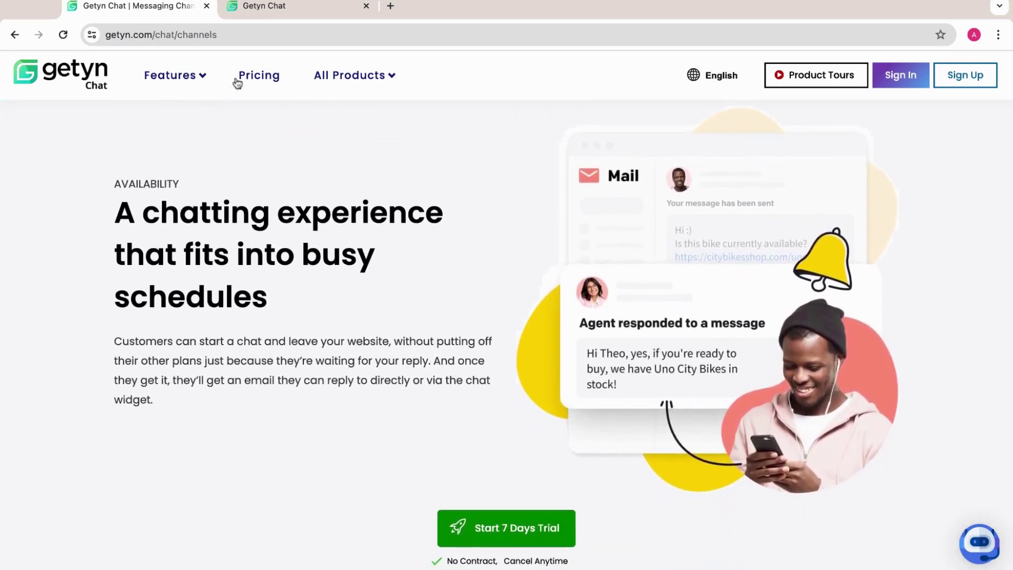
- Switch to the Getyn Chat inbox and review the open conversation's messages, including the automated replies and contact details form
left_click(257, 11)
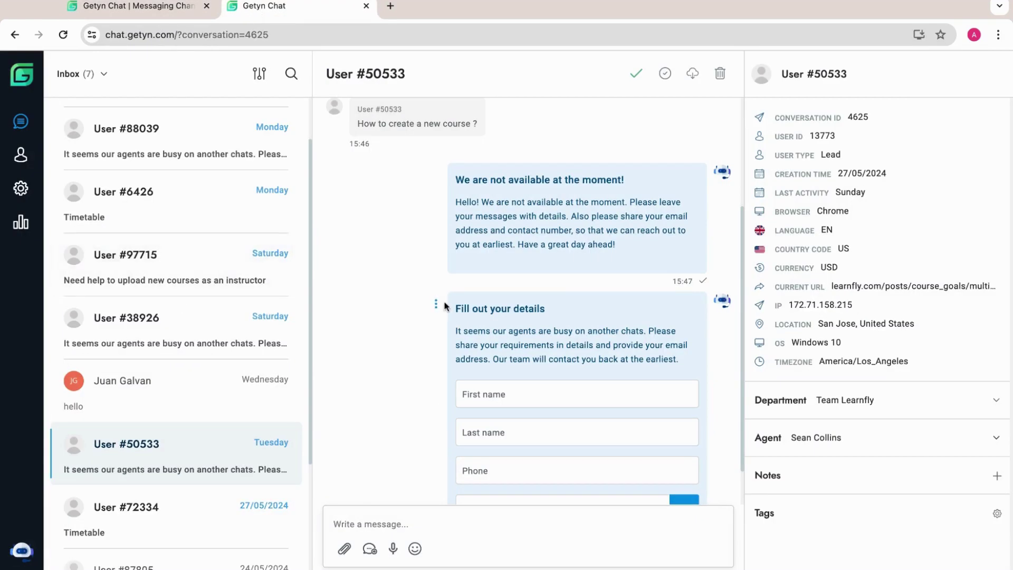
scroll(528, 358, "up", 3)
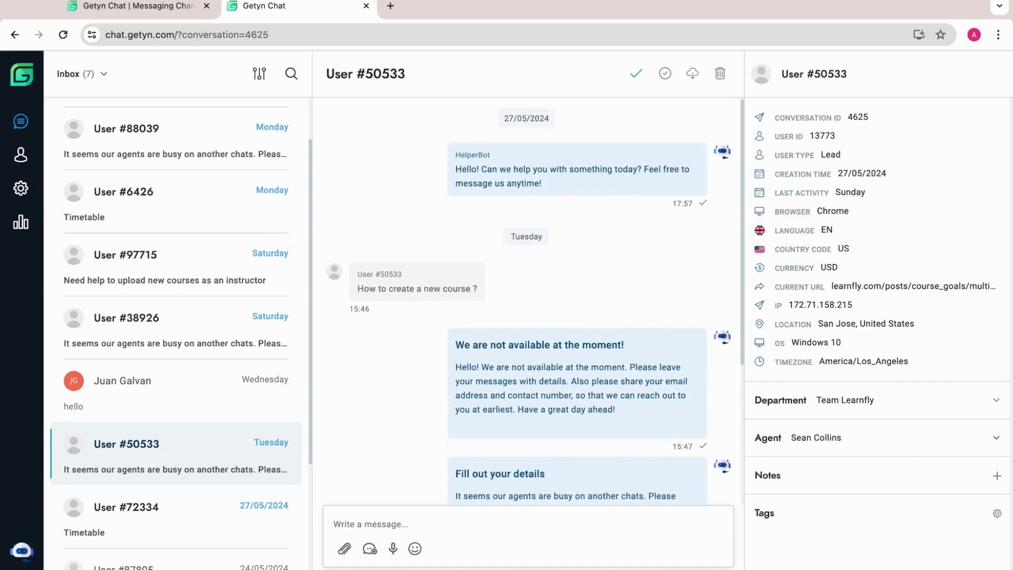
scroll(528, 300, "down", 3)
scroll(528, 301, "down", 2)
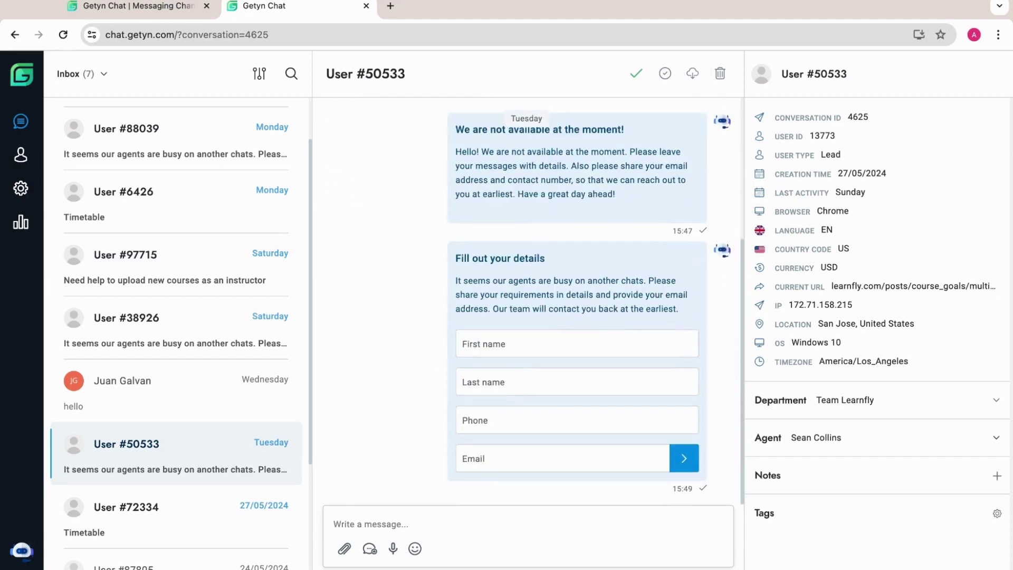
scroll(528, 301, "up", 2)
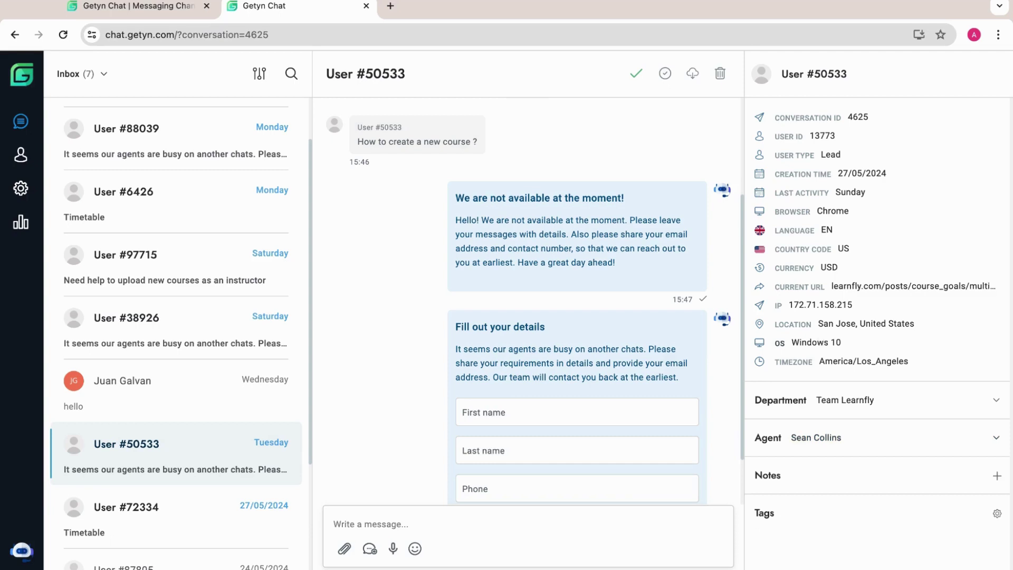
- View the agents that can be assigned to the open conversation, keeping the current assignment
left_click(823, 439)
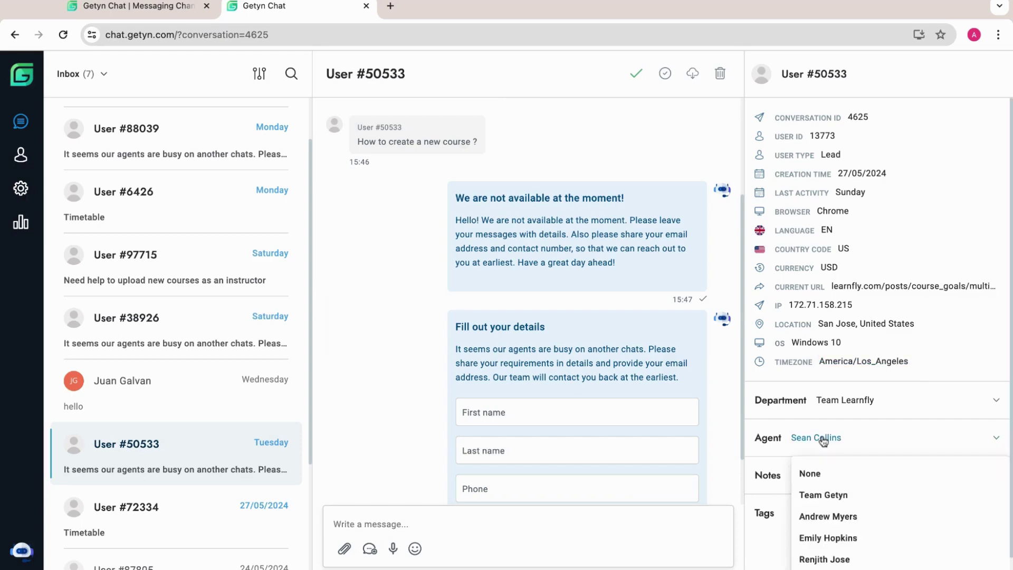
scroll(839, 510, "down", 1)
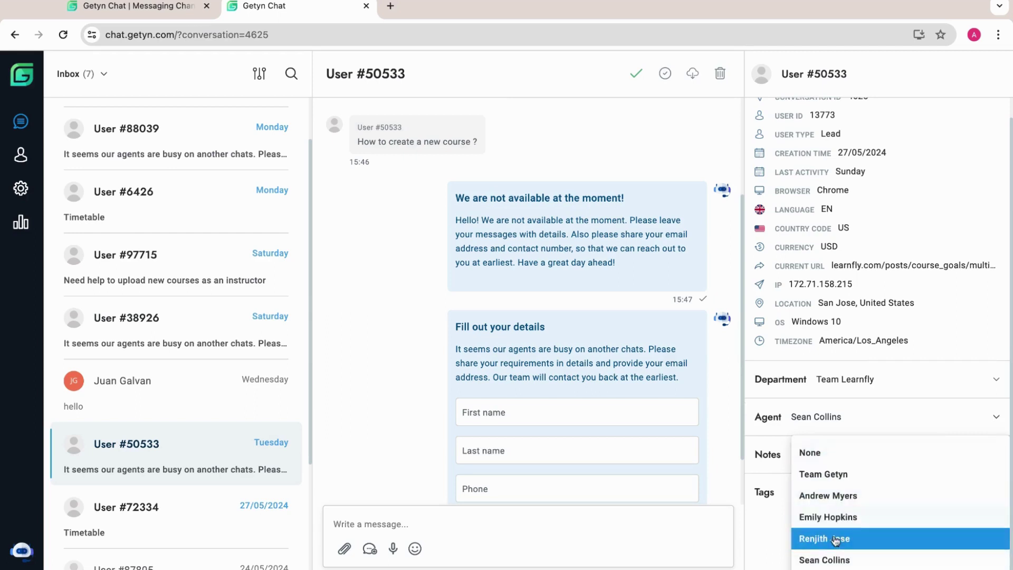
left_click(847, 416)
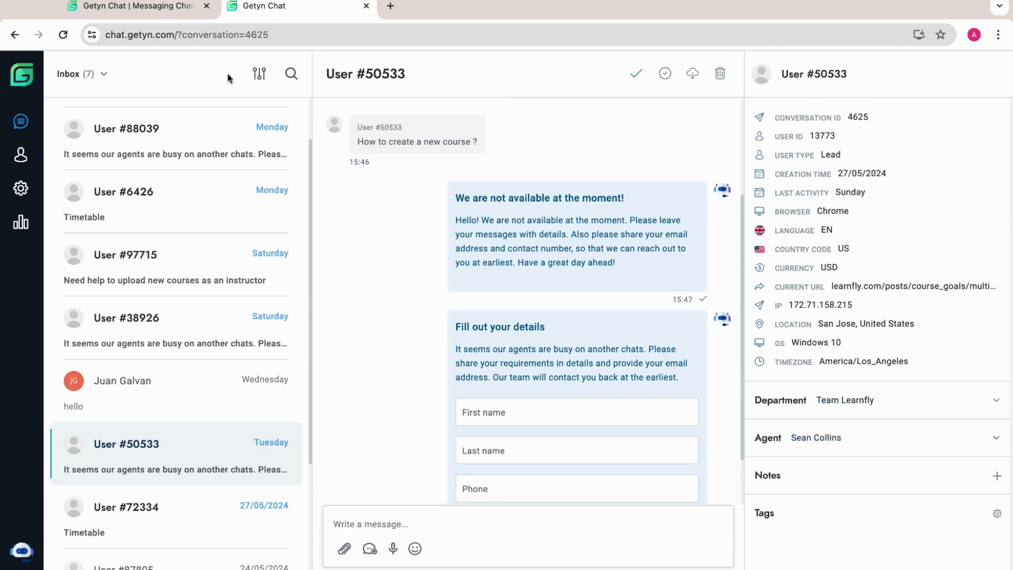
- Show the inbox filters and view the department options, leaving the filter on All departments
left_click(259, 75)
left_click(126, 82)
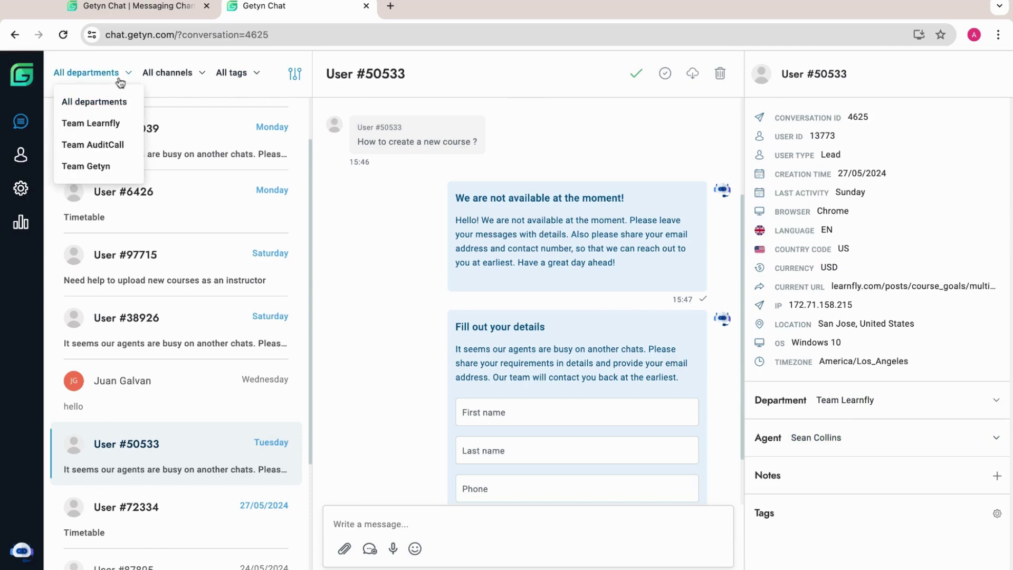
left_click(114, 71)
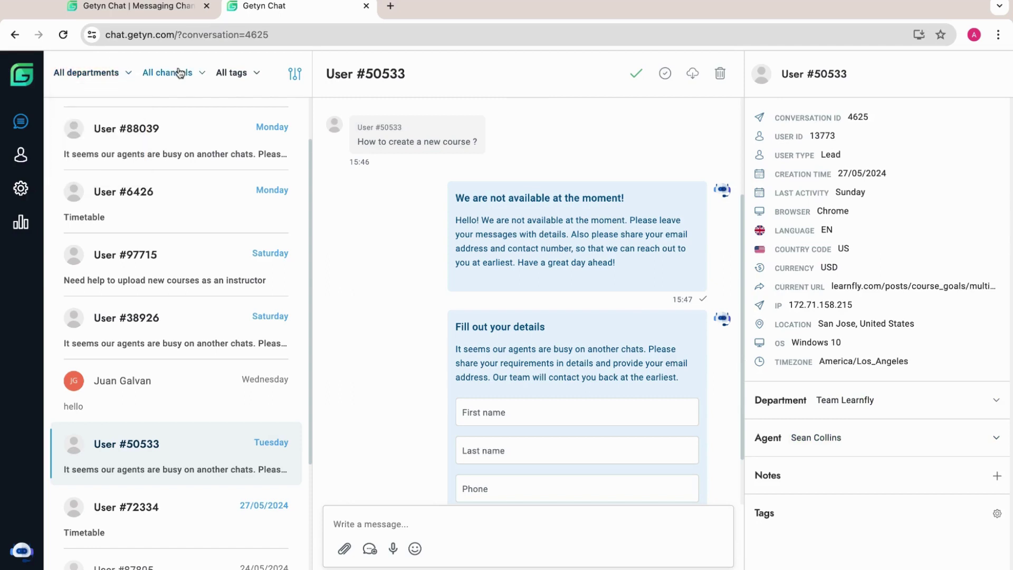
- Go to the Messenger settings and start synchronizing the Messenger and Instagram accounts
left_click(21, 188)
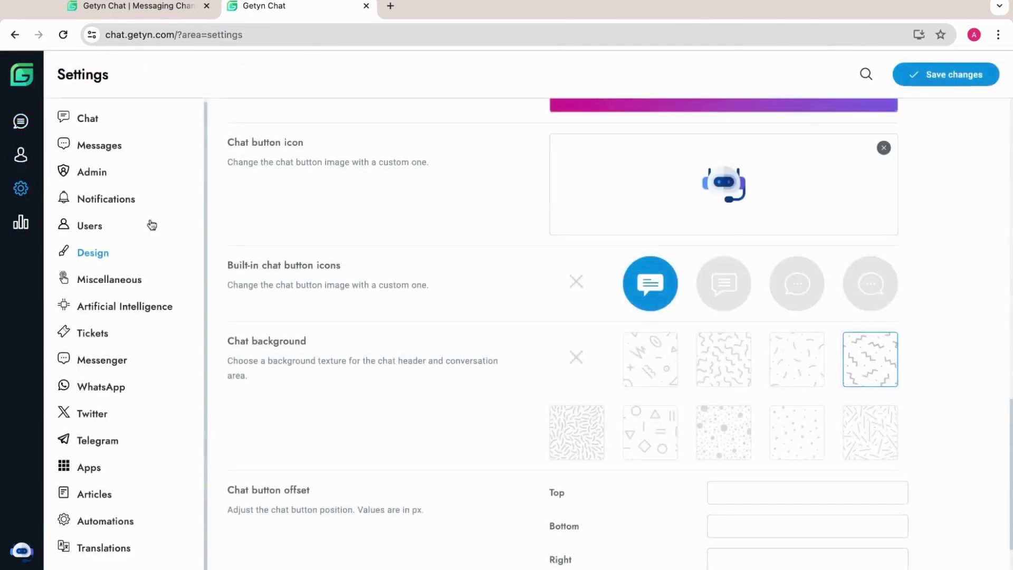
left_click(116, 364)
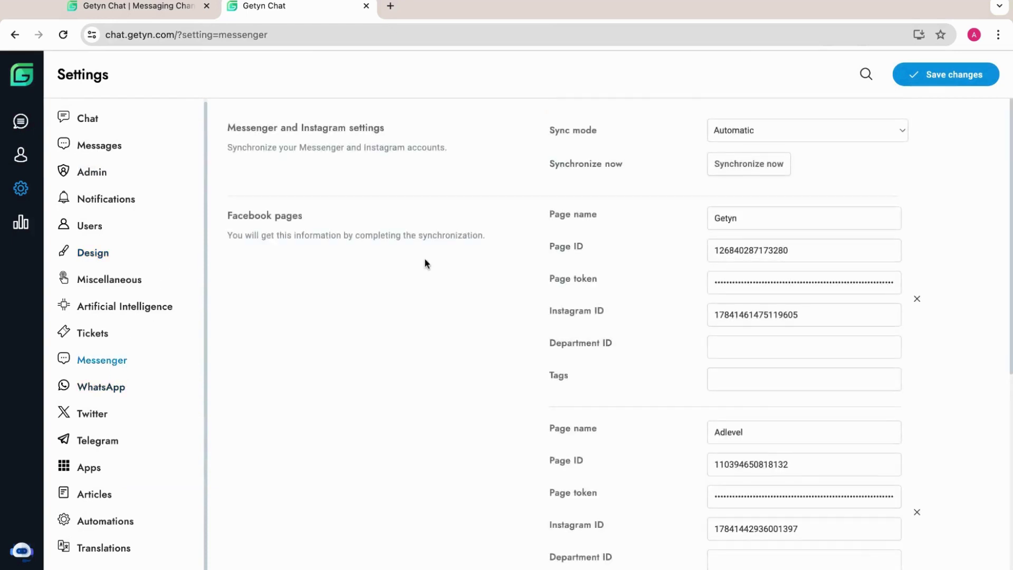
left_click(745, 168)
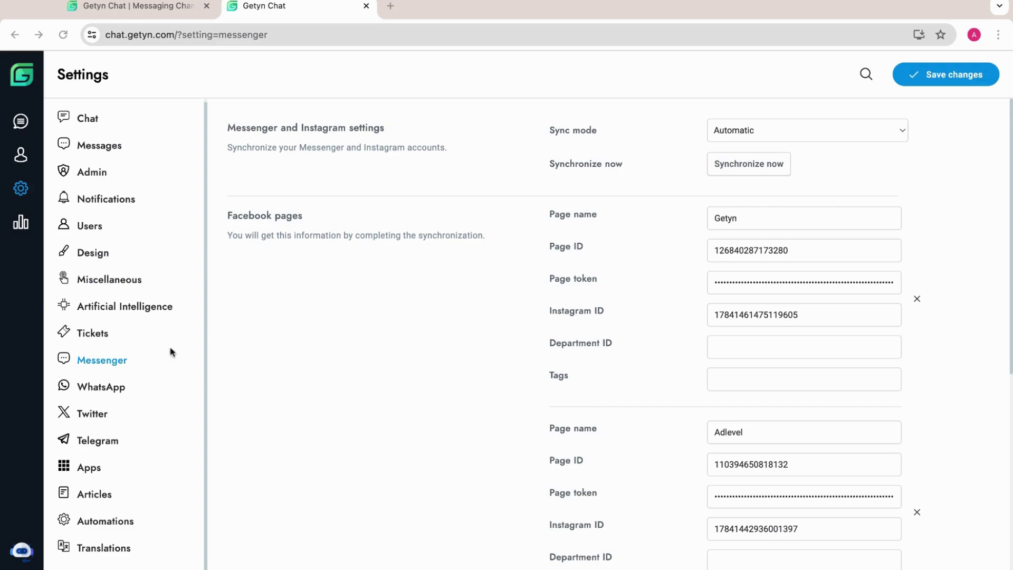
- Open the WhatsApp settings and review the Cloud API synchronization and phone number options
left_click(100, 386)
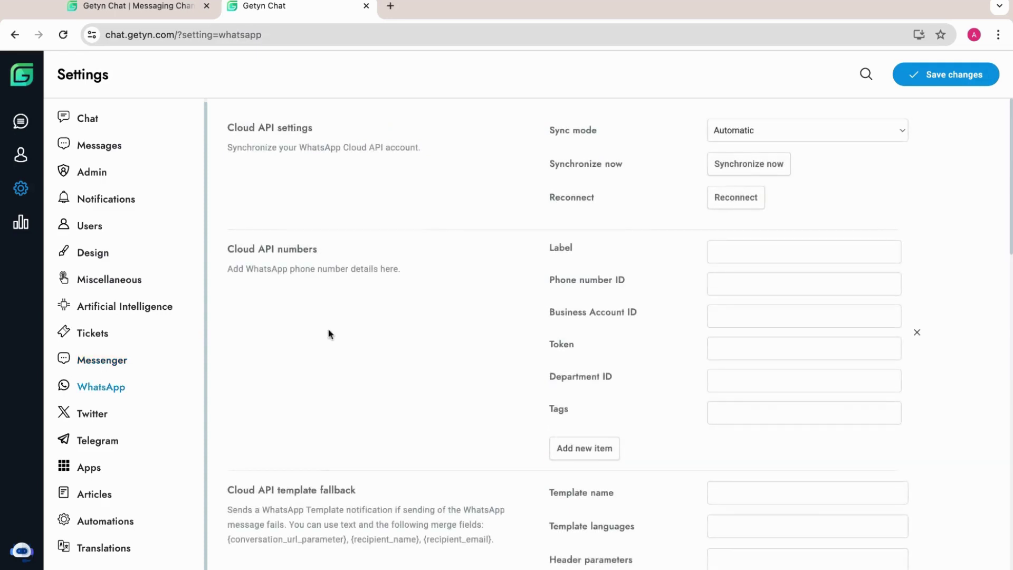
scroll(430, 331, "down", 1)
scroll(430, 331, "up", 1)
- Open the Artificial Intelligence settings and review the OpenAI chatbot options, chatbot training controls and training sources
left_click(118, 363)
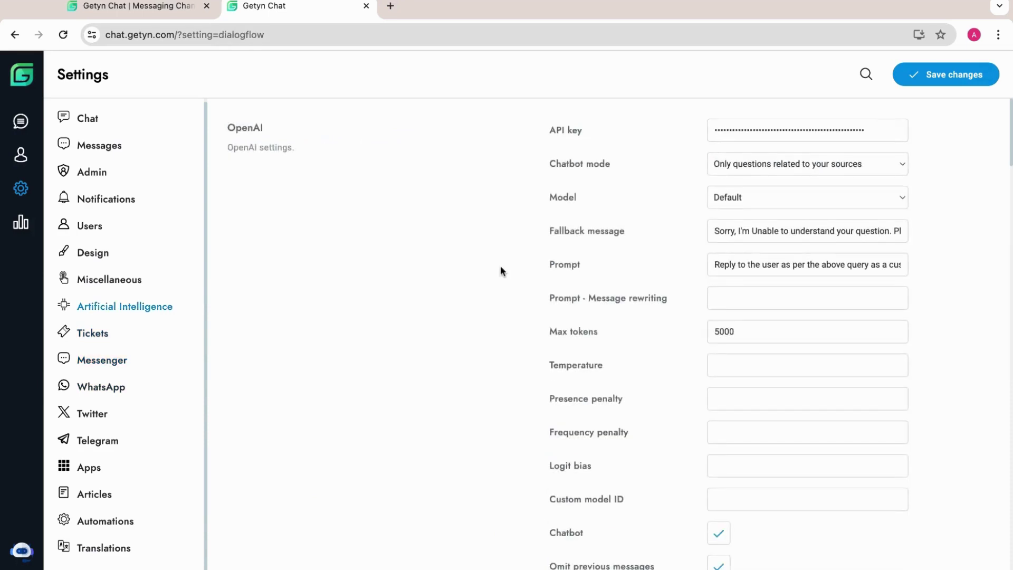
scroll(509, 215, "down", 3)
scroll(509, 215, "down", 5)
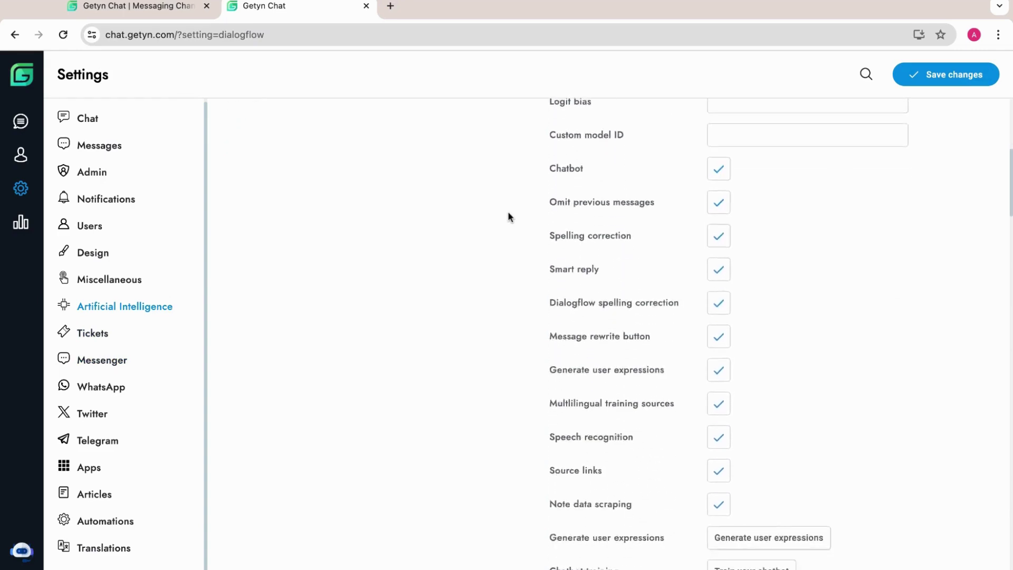
scroll(509, 215, "down", 3)
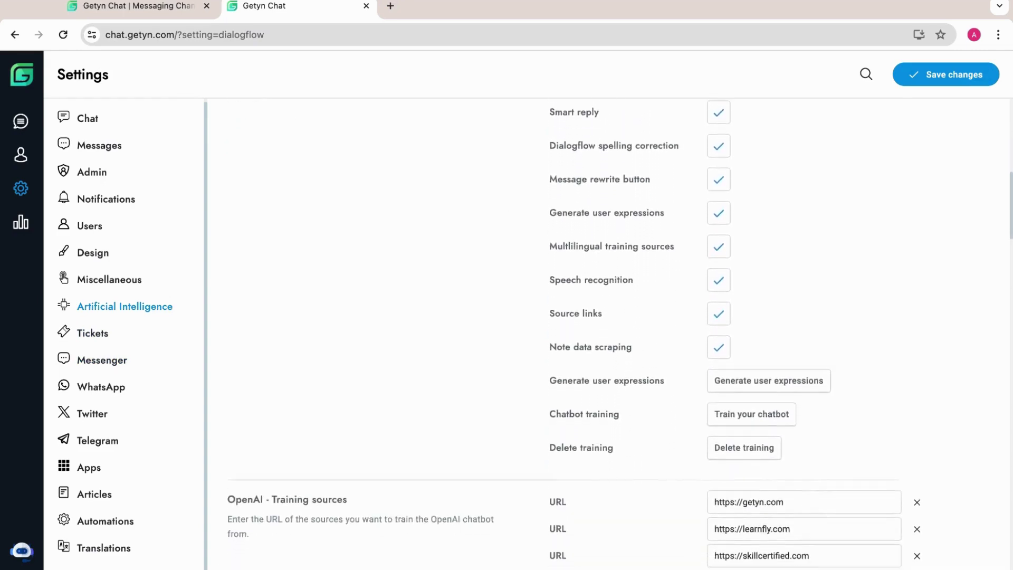
scroll(509, 216, "down", 2)
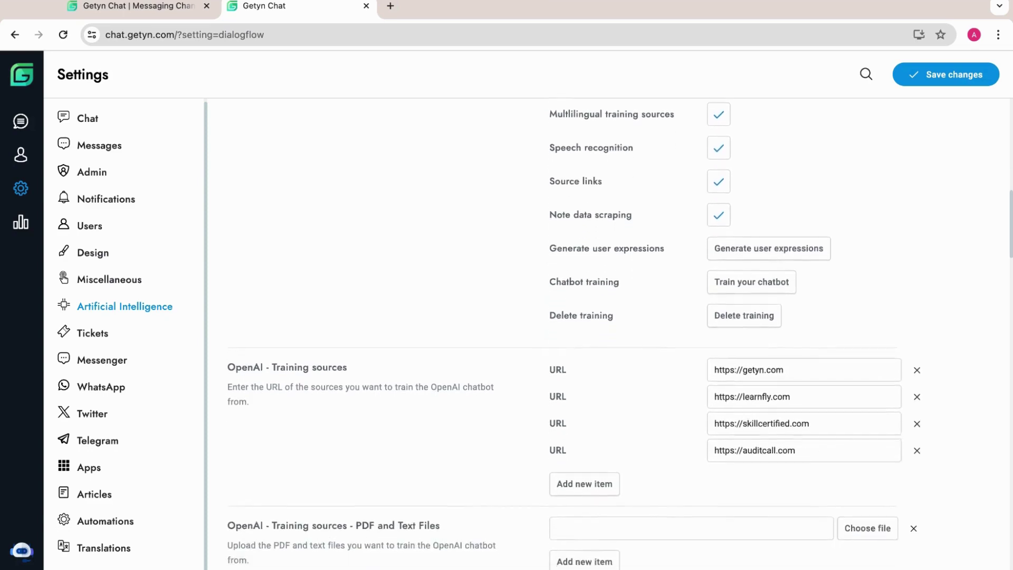
scroll(509, 215, "down", 1)
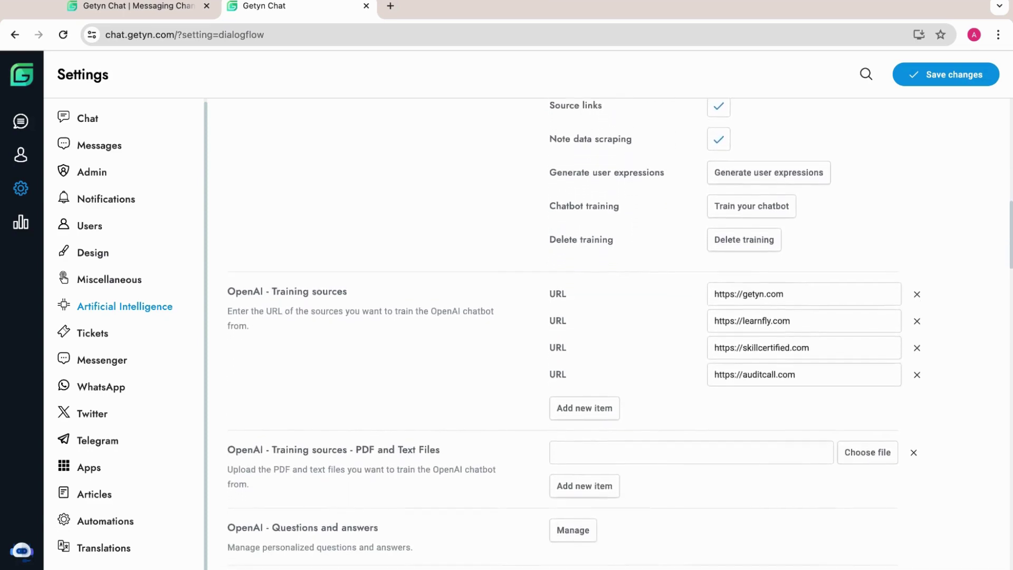
scroll(574, 355, "down", 2)
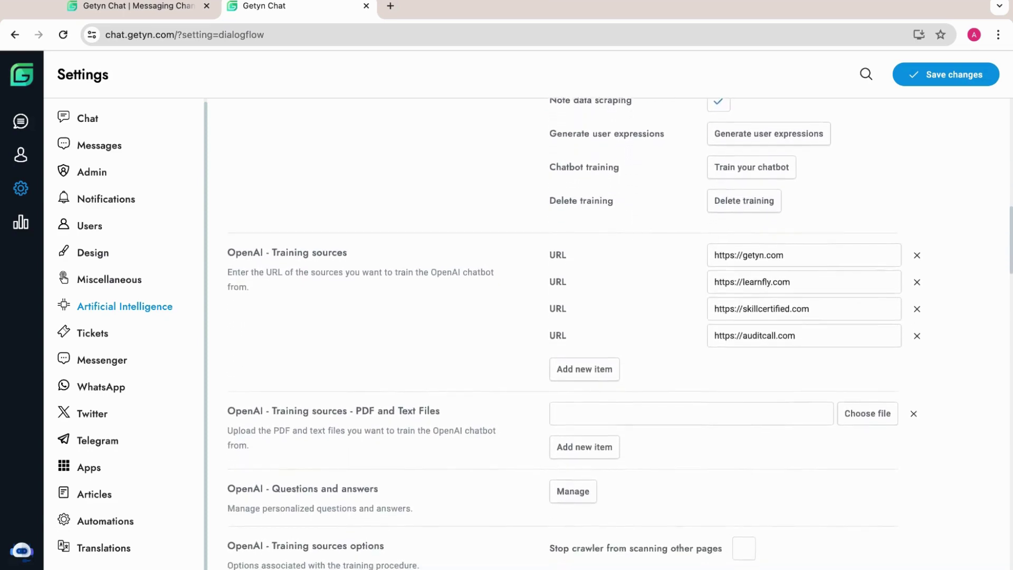
scroll(574, 328, "up", 5)
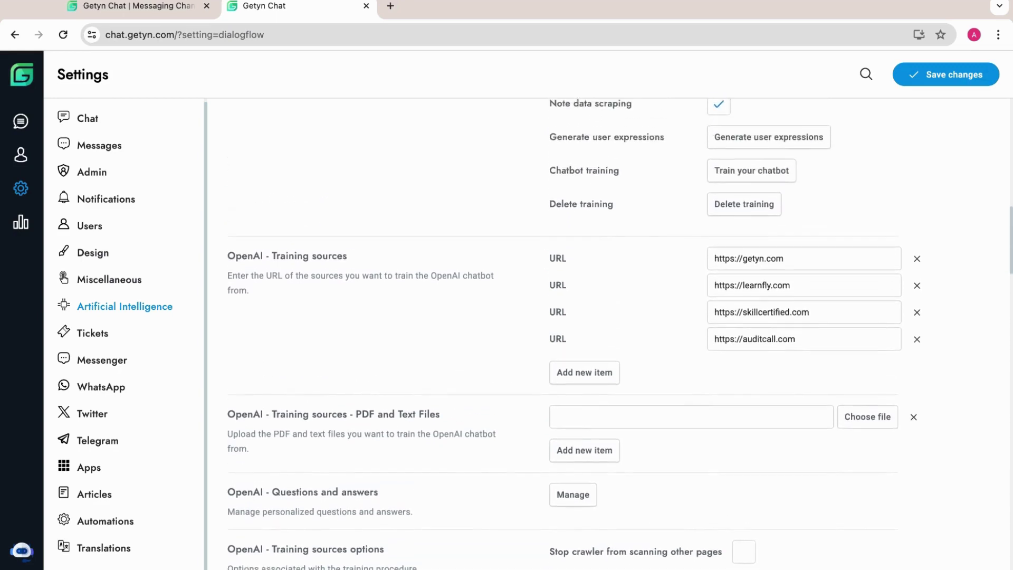
scroll(574, 329, "up", 10)
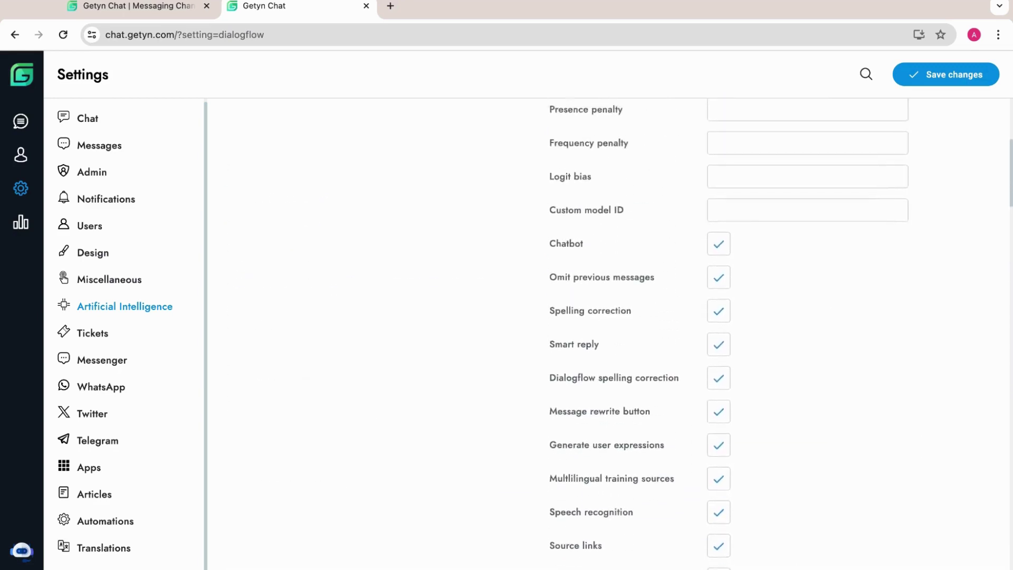
scroll(728, 333, "up", 1)
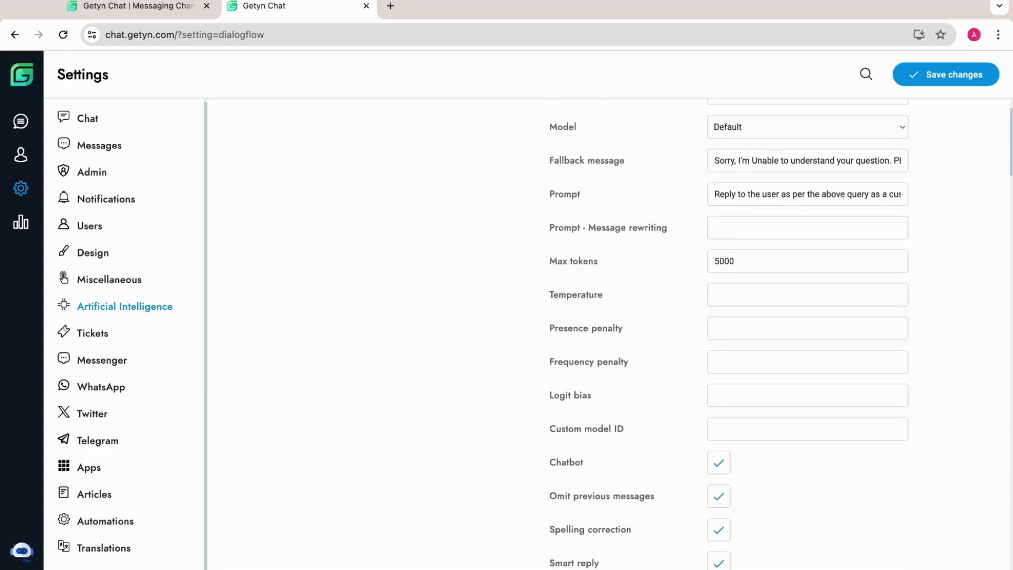
scroll(728, 333, "up", 3)
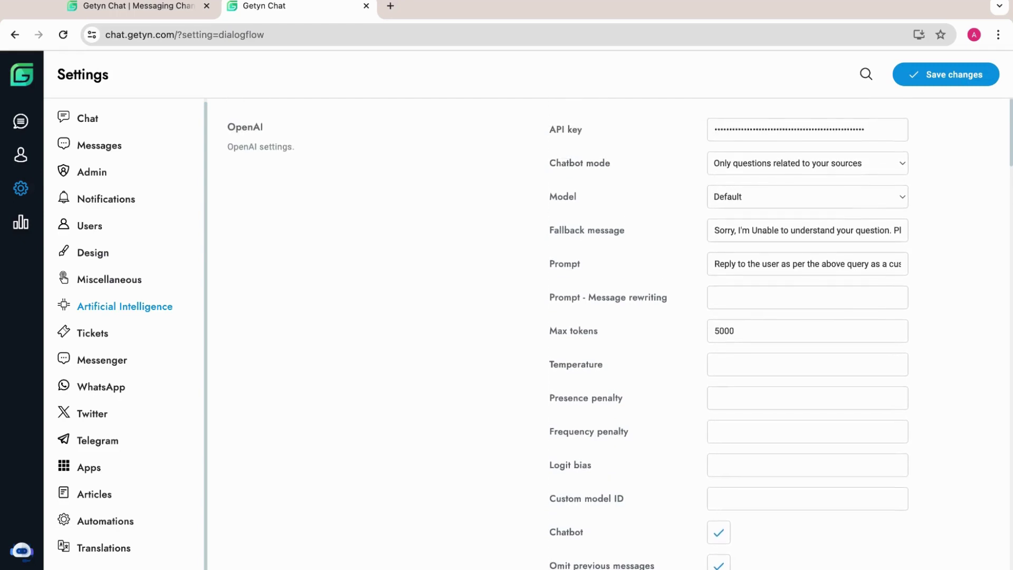
scroll(567, 336, "down", 1)
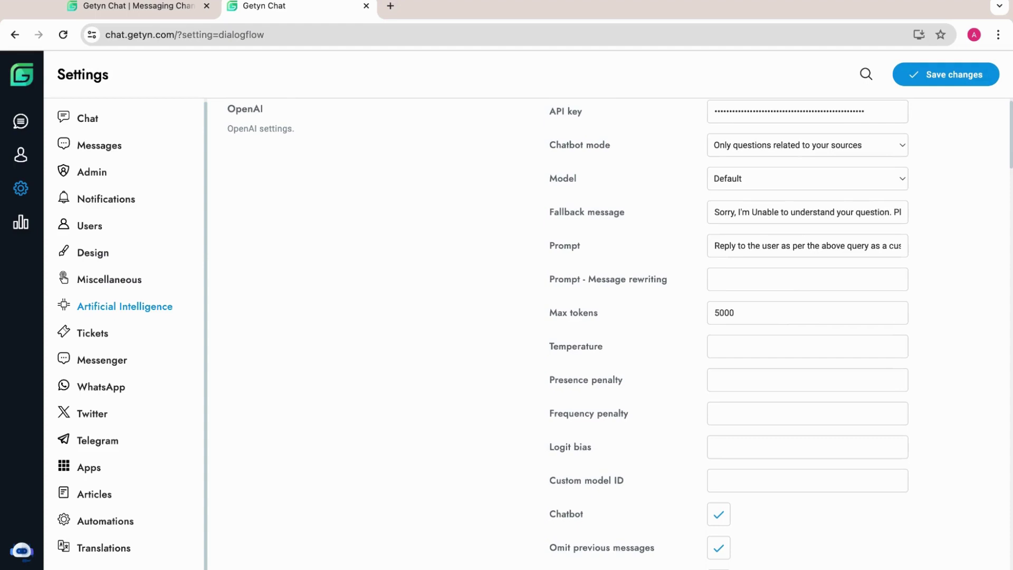
- In the Design settings, choose the fourth built-in chat button icon, the round speech bubble with three dots
left_click(82, 260)
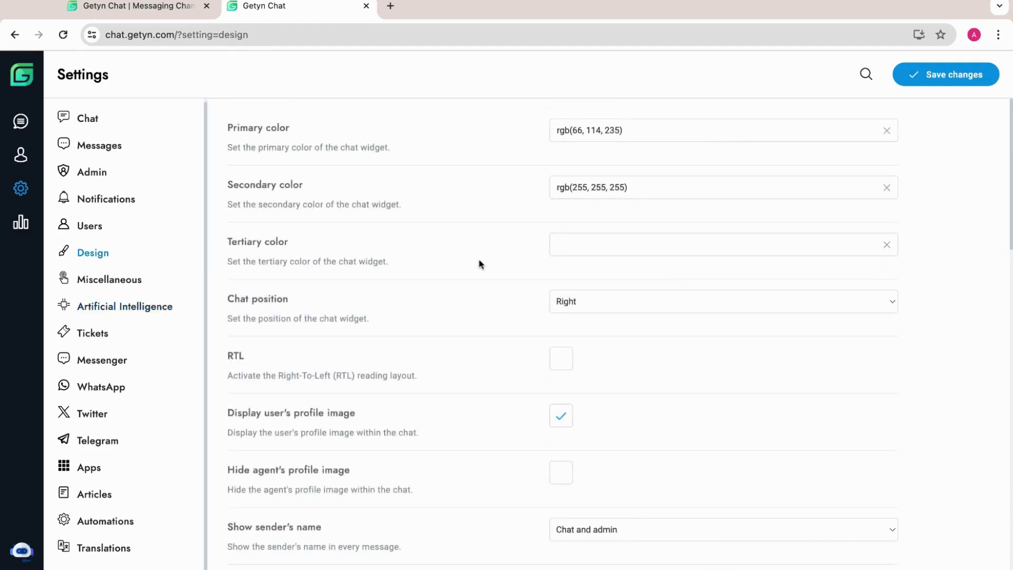
scroll(480, 263, "down", 5)
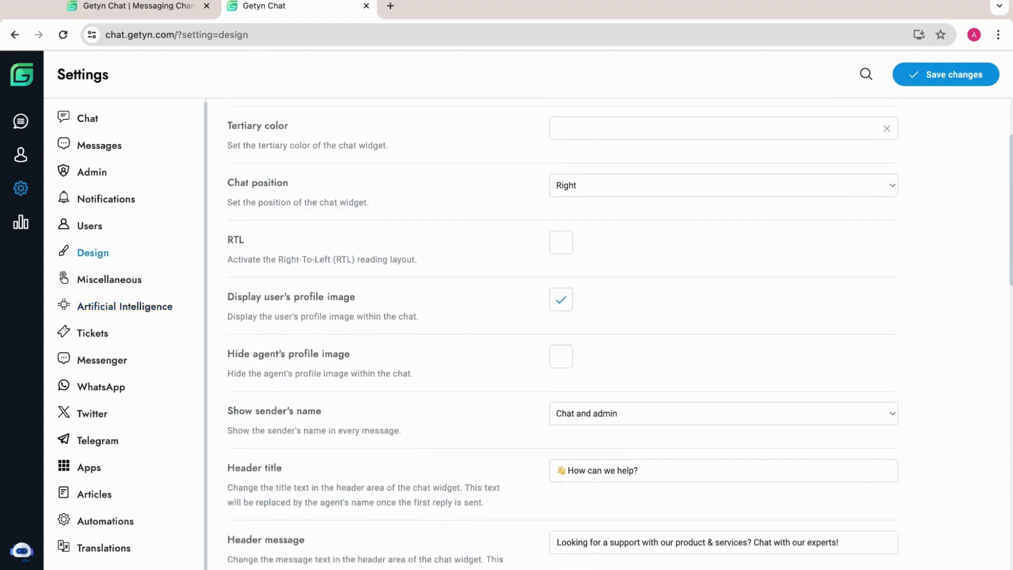
scroll(618, 333, "down", 10)
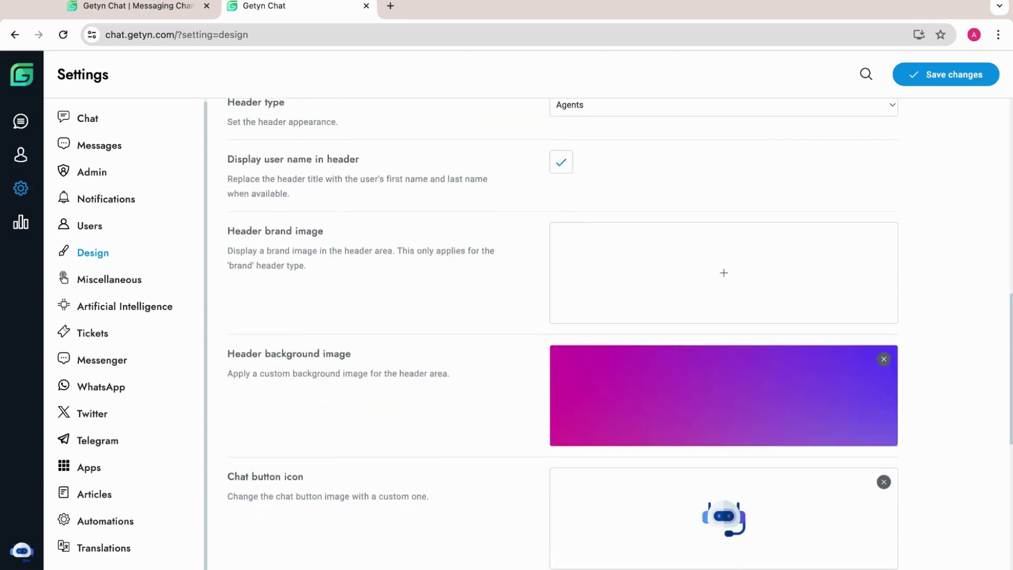
scroll(618, 333, "down", 4)
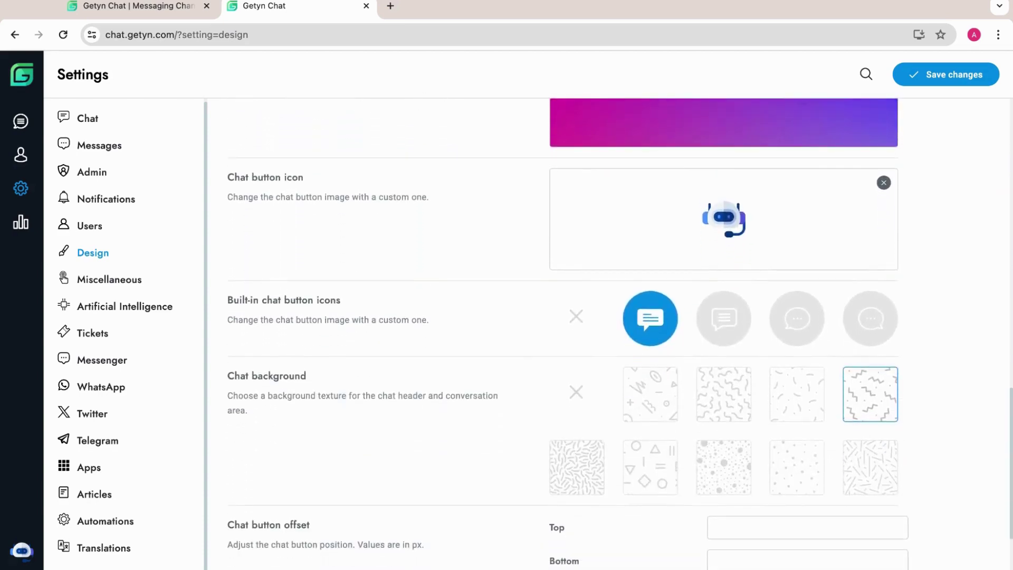
left_click(724, 274)
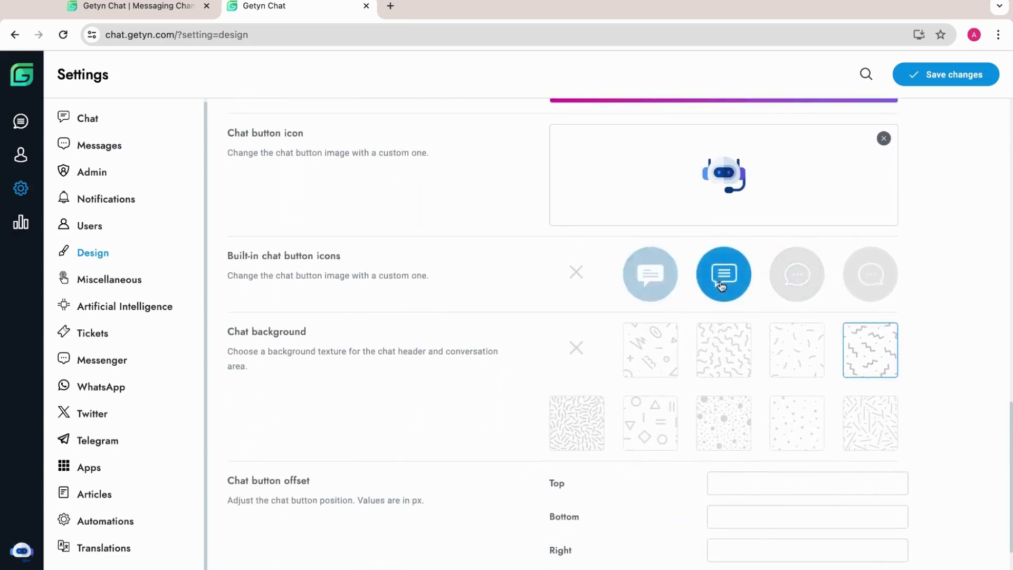
left_click(813, 280)
left_click(870, 274)
- Try several chat background textures and select the dense squiggle pattern, the second texture in the first row
left_click(656, 364)
left_click(712, 362)
scroll(713, 364, "down", 1)
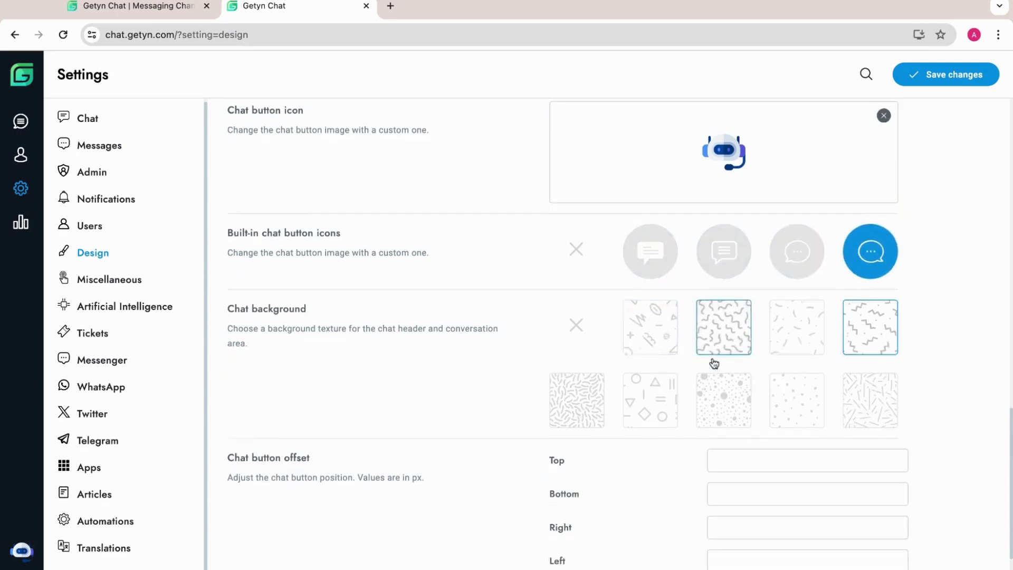
left_click(724, 423)
scroll(749, 371, "down", 1)
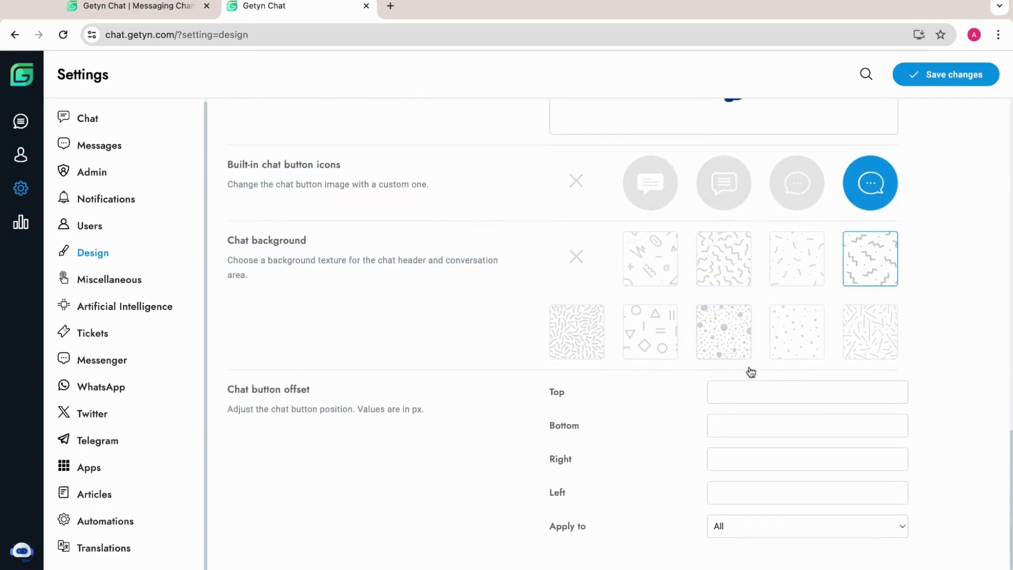
left_click(663, 281)
left_click(720, 273)
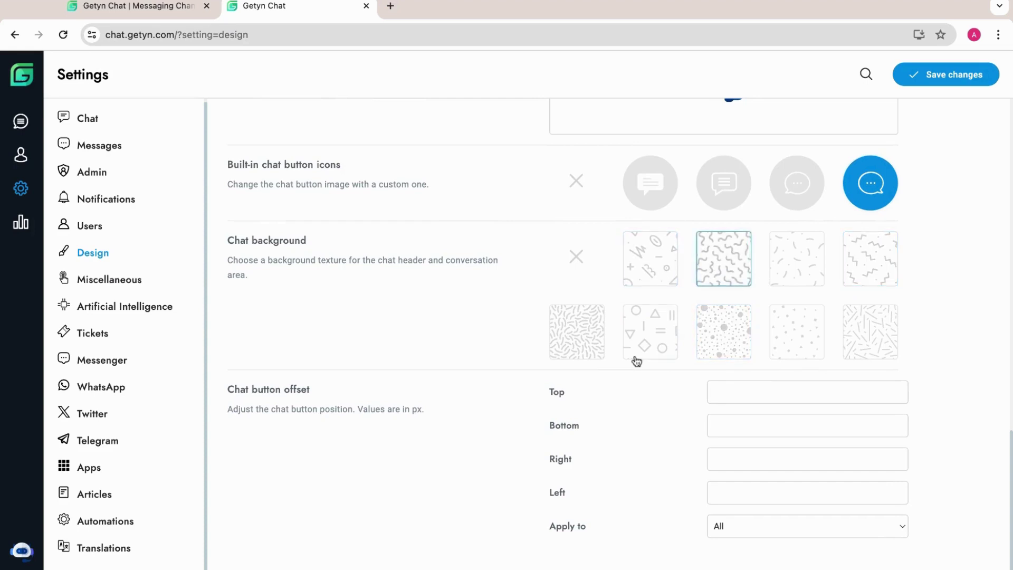
- Open the profile of the listed user of type Agent, view its editable details including the user type, and close it without saving
left_click(20, 158)
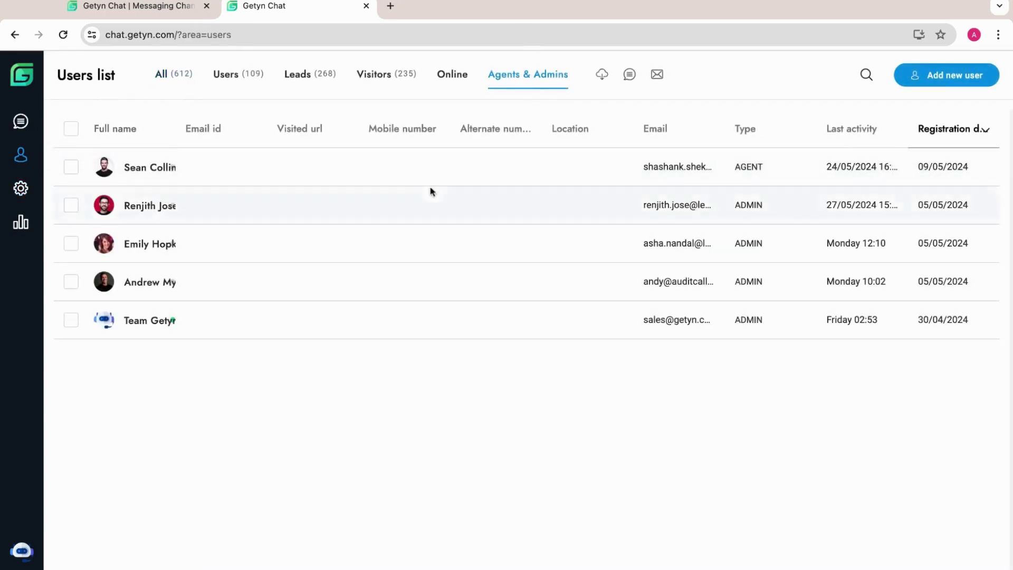
left_click(152, 173)
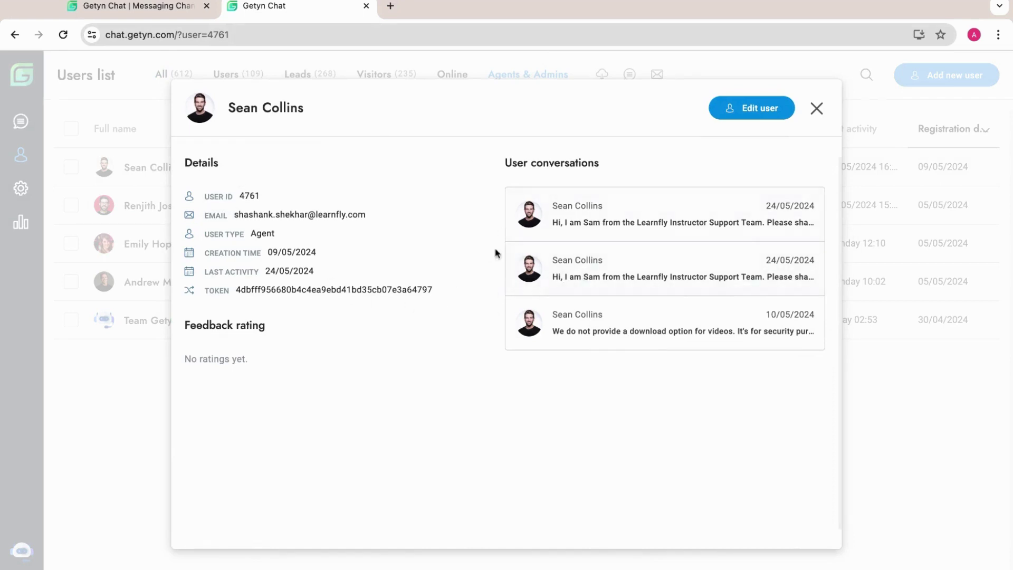
left_click(749, 108)
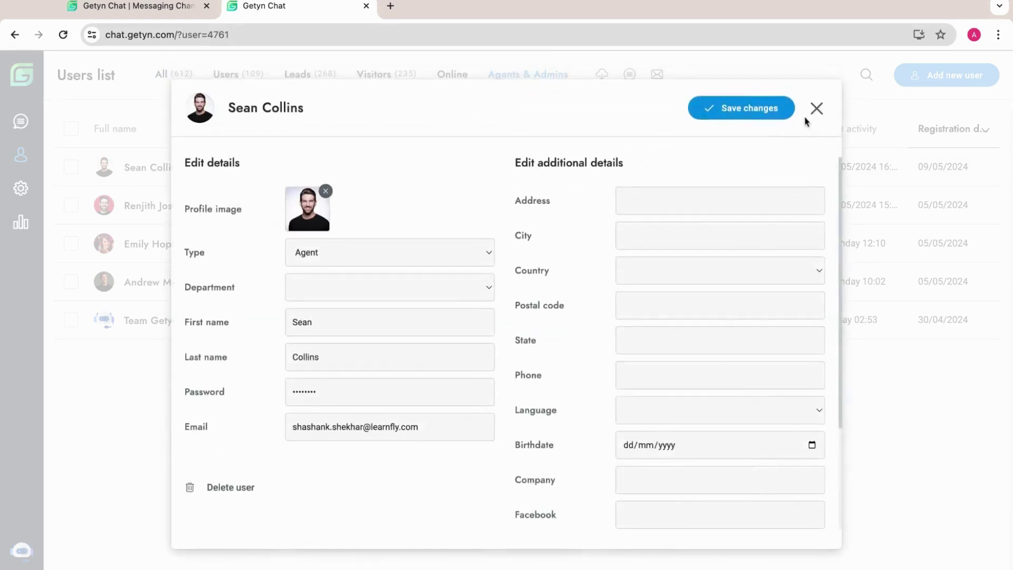
left_click(332, 259)
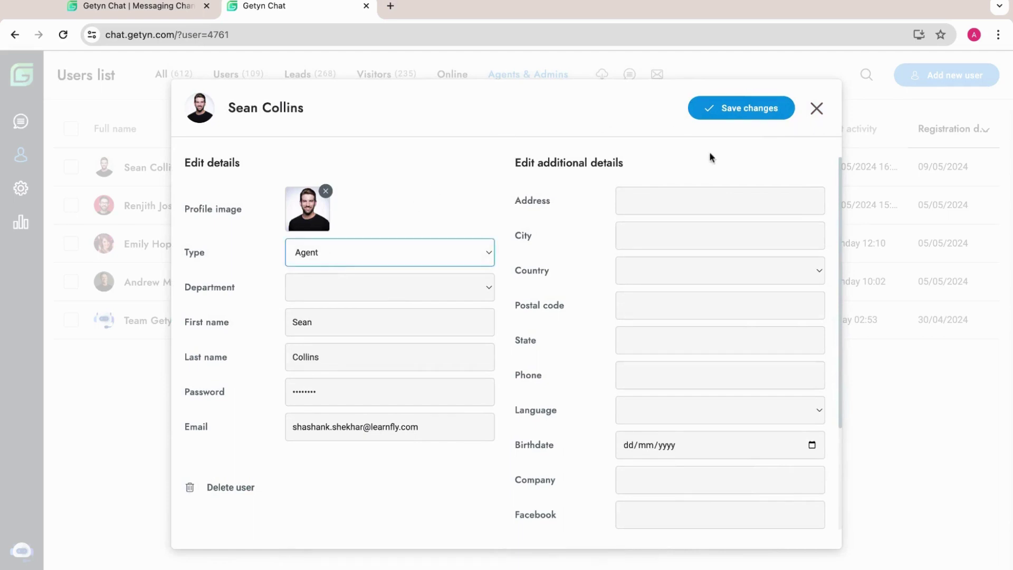
left_click(816, 108)
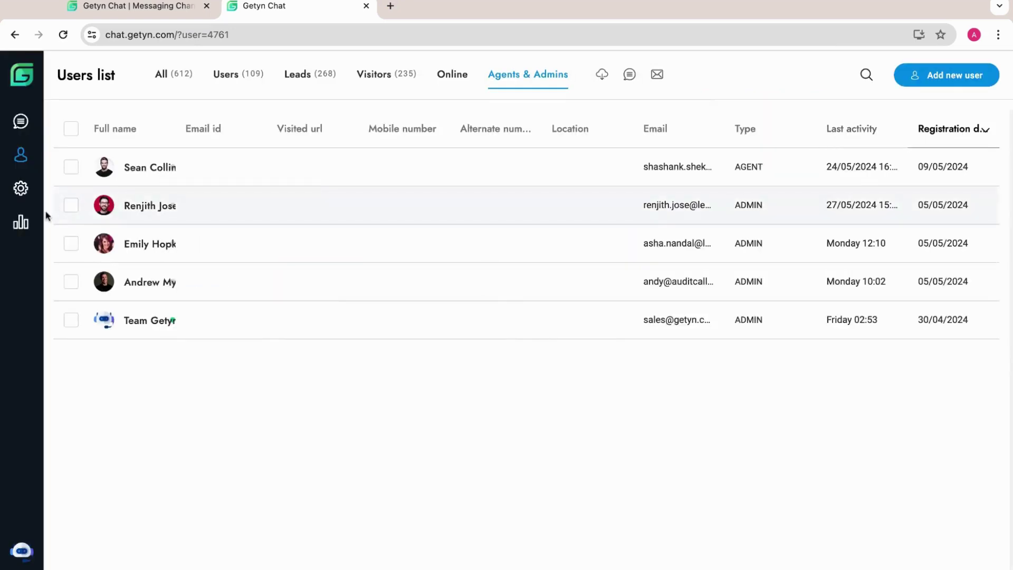
- Go to the reports area and show the Browsers report under Users and agents
left_click(26, 235)
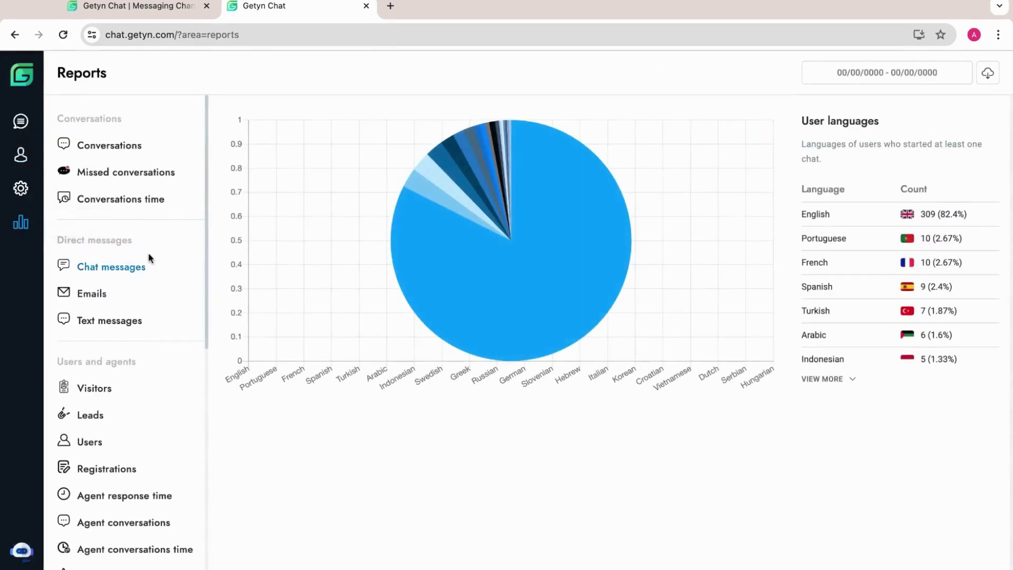
scroll(143, 393, "down", 3)
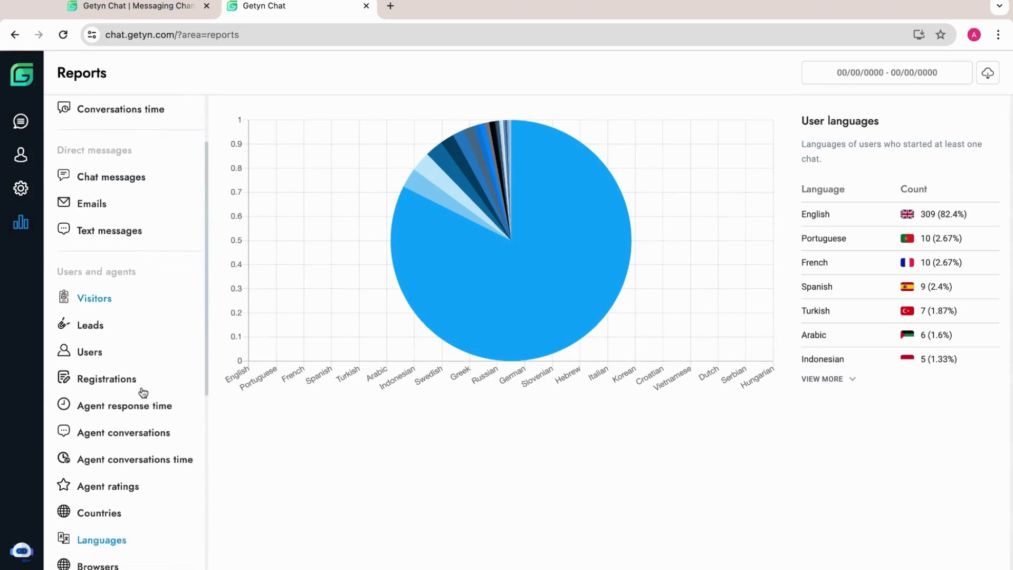
scroll(142, 393, "down", 3)
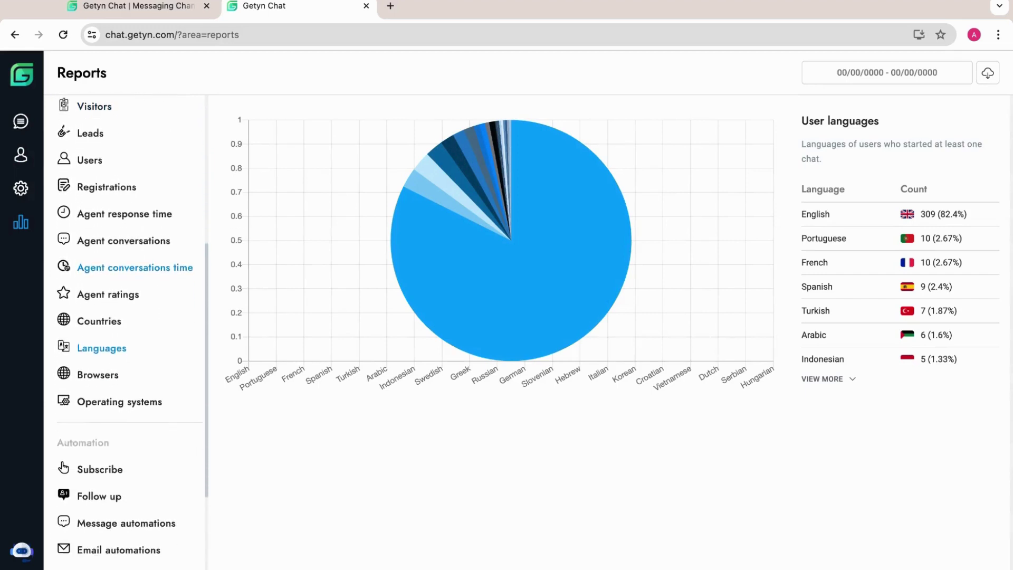
left_click(119, 384)
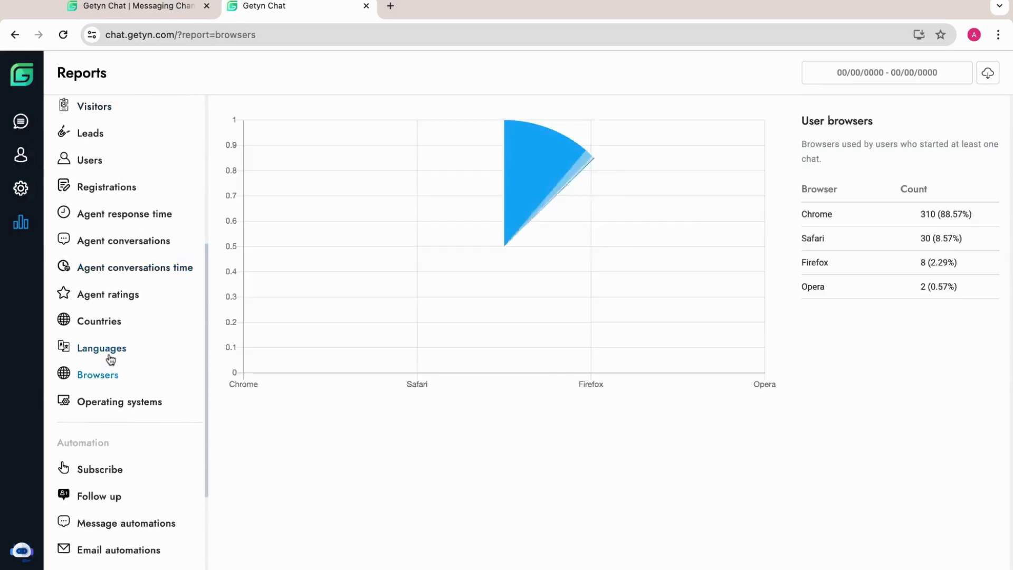
- Try to view the Countries report, dismiss the dialog and return to the Browsers report
left_click(106, 328)
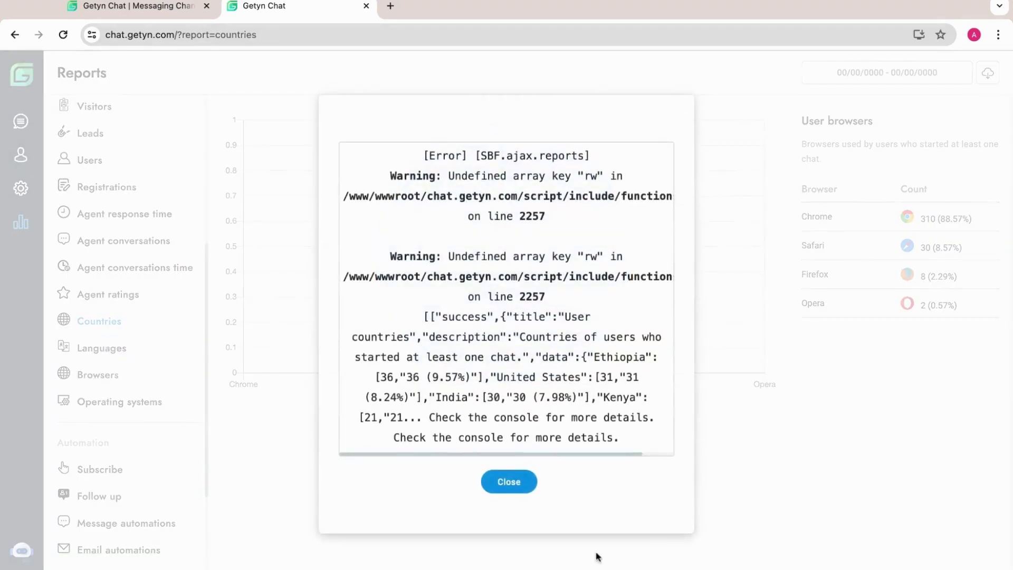
left_click(510, 482)
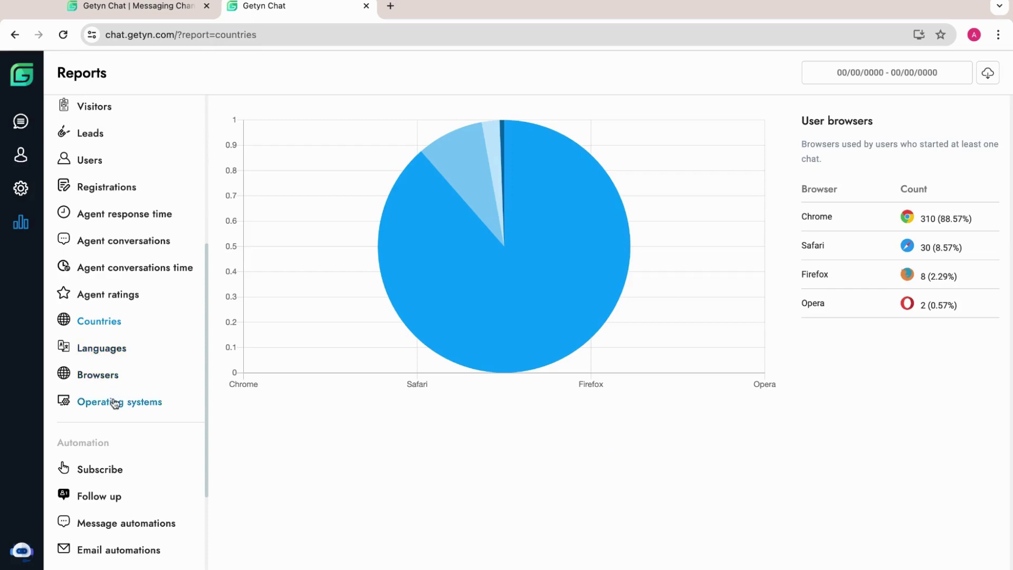
left_click(103, 376)
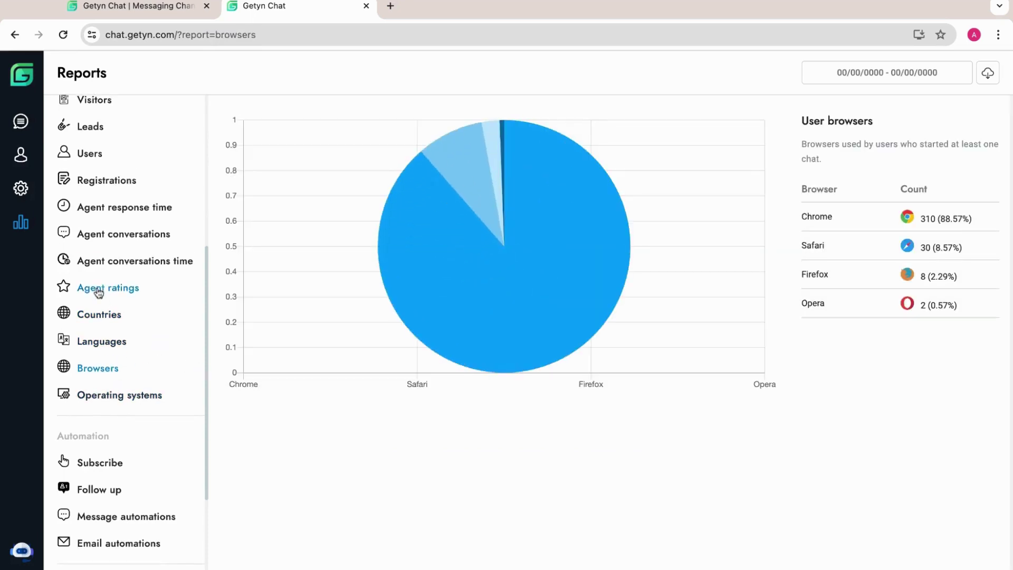
- Look through the list of available reports, from the Automation and Articles groups back up to Conversations
scroll(98, 294, "down", 3)
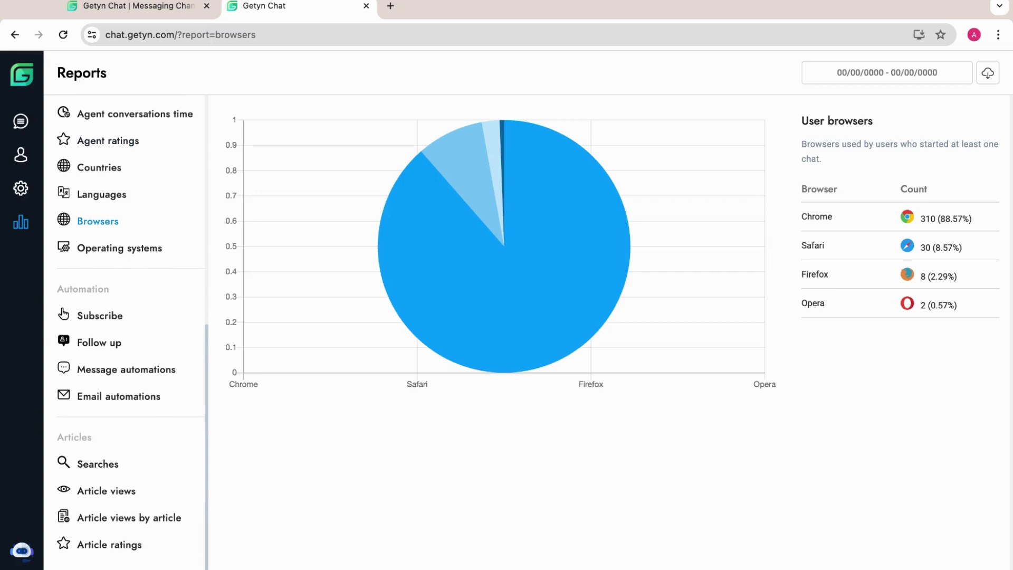
scroll(131, 325, "up", 4)
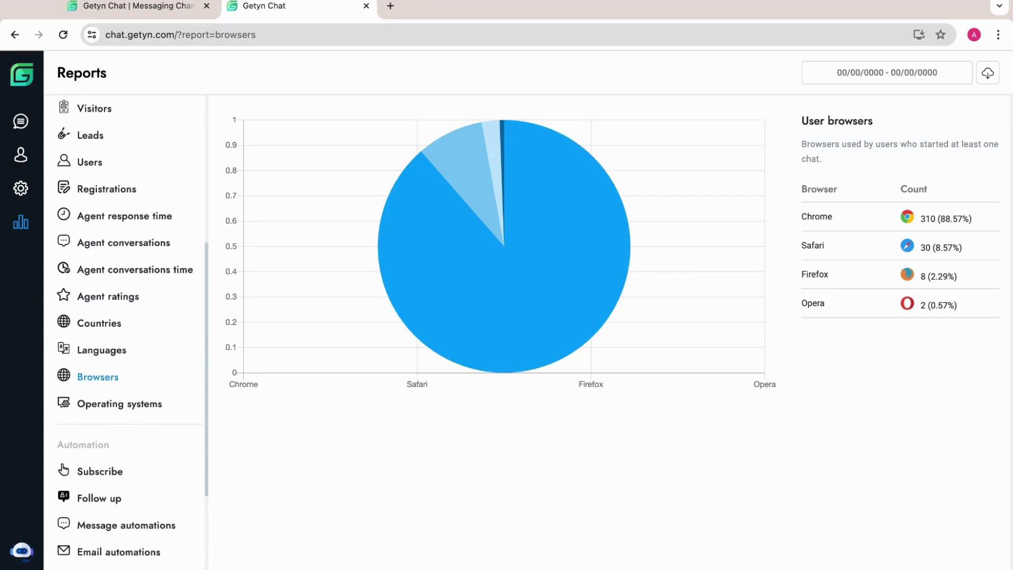
scroll(130, 325, "up", 3)
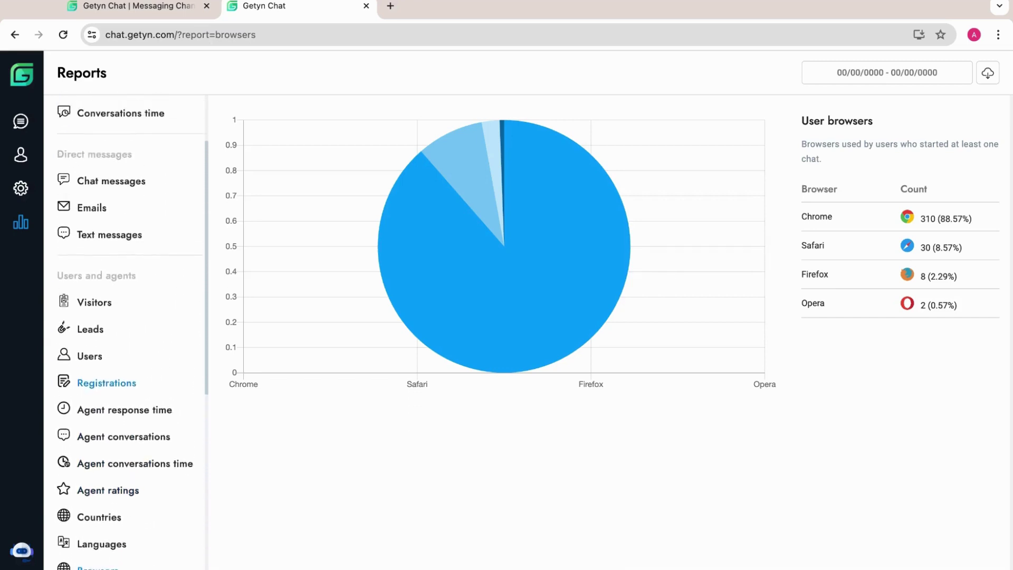
scroll(105, 410, "up", 1)
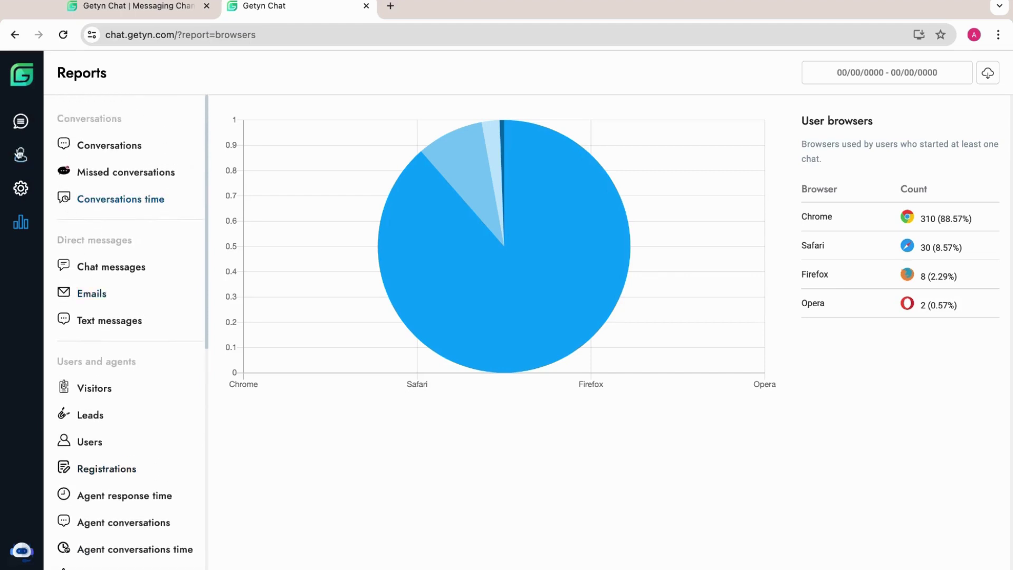
- Return to the conversations inbox and open the conversation dated Tuesday
left_click(21, 127)
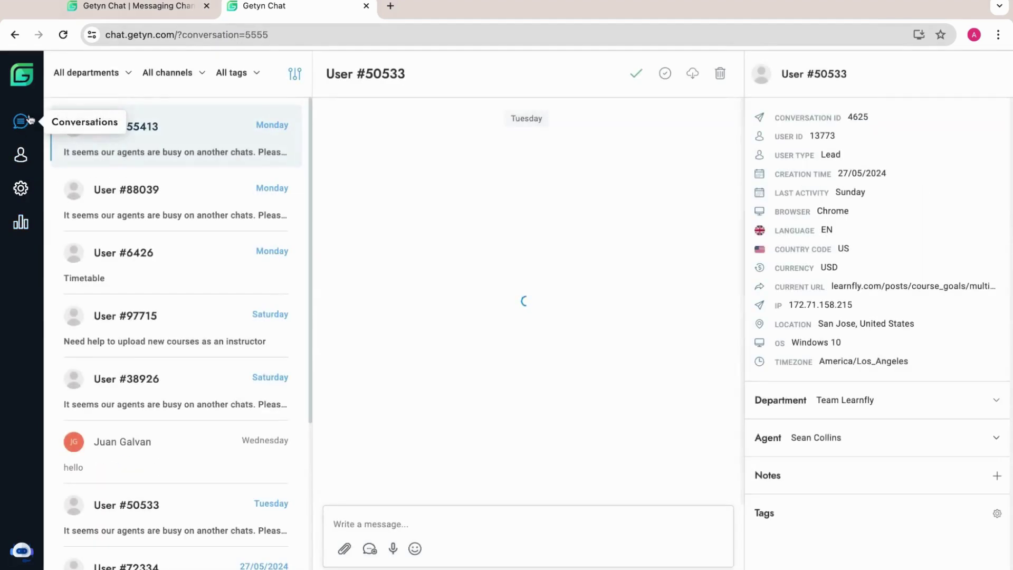
left_click(119, 512)
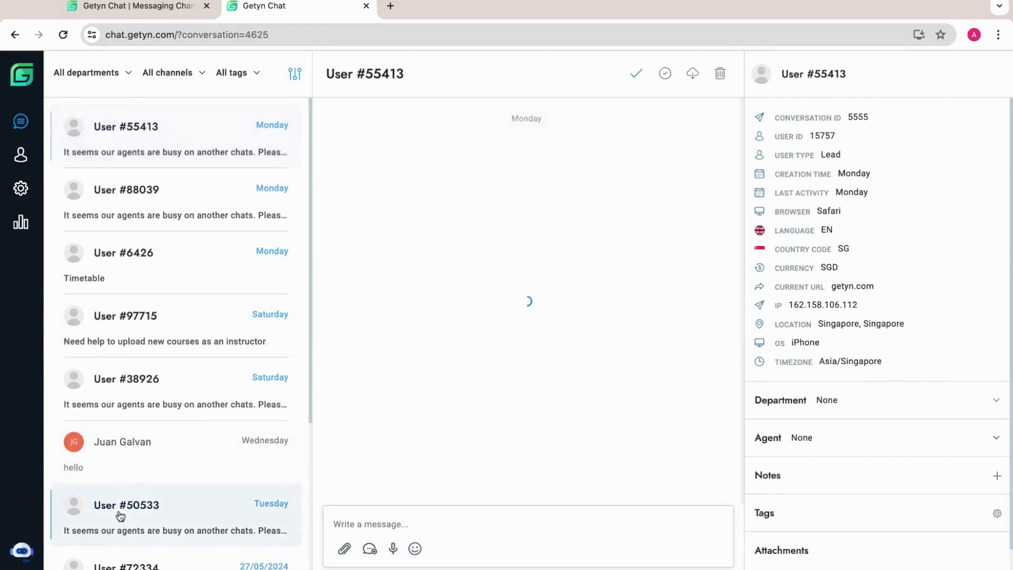